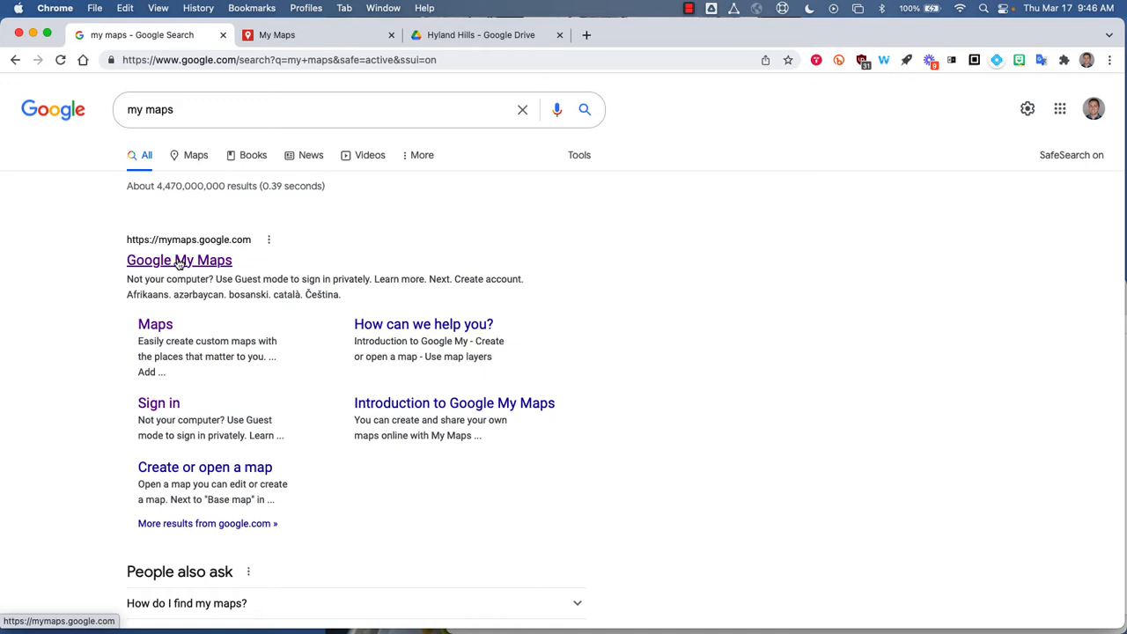
Open Google My Maps and create a new map.
click(179, 262)
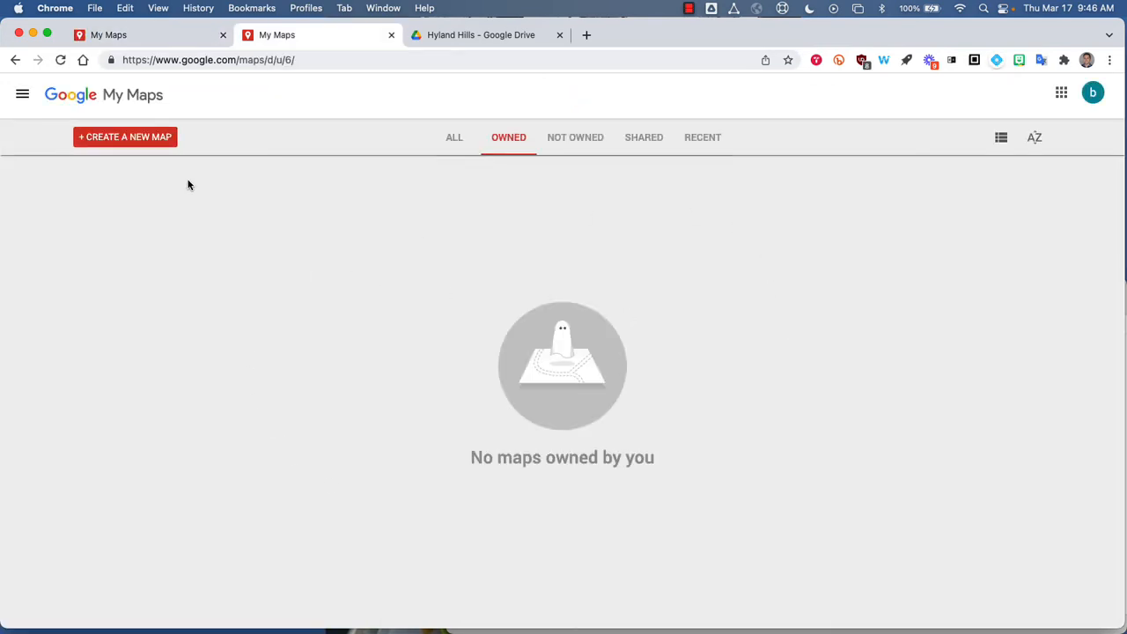
click(133, 145)
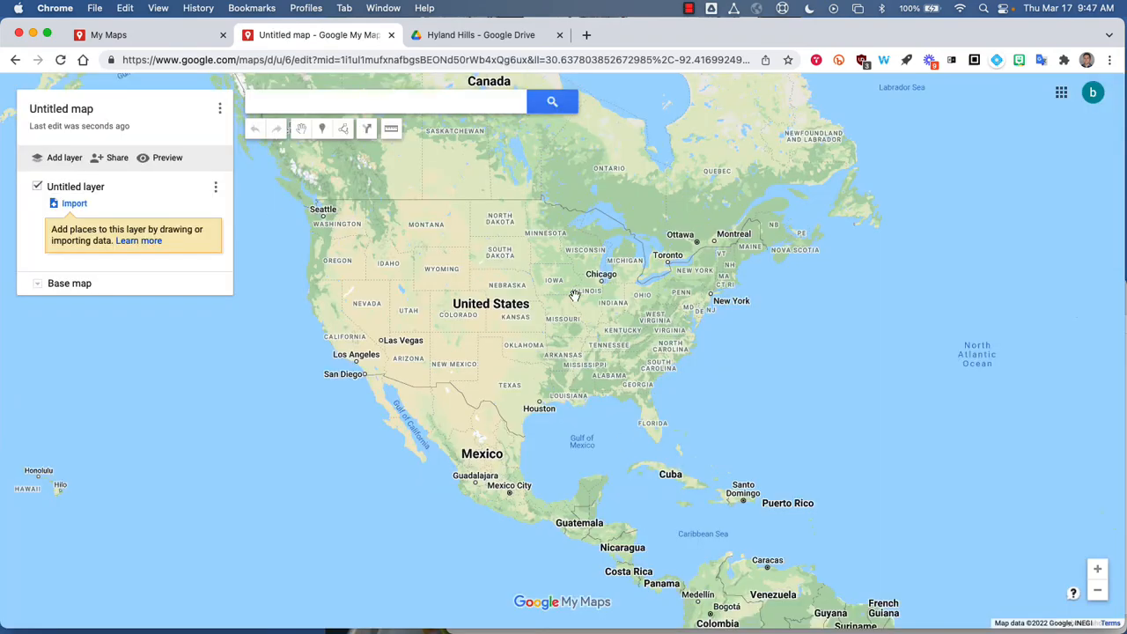
Title the new map "My Favorite Places" and save the title.
scroll(551, 251, up, 5)
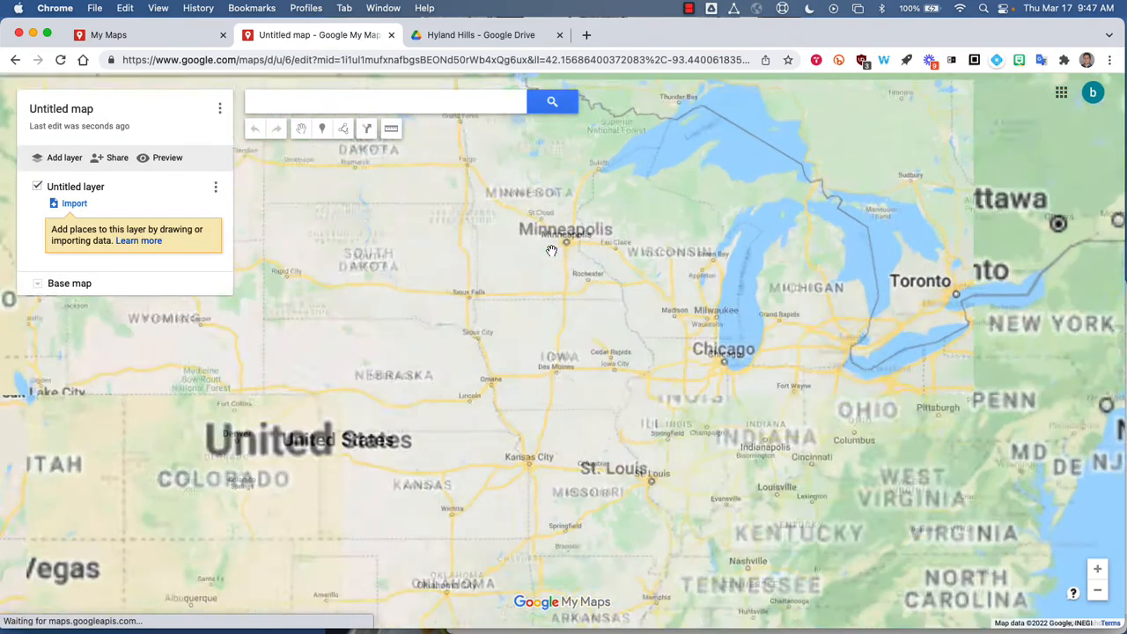
scroll(552, 251, up, 1)
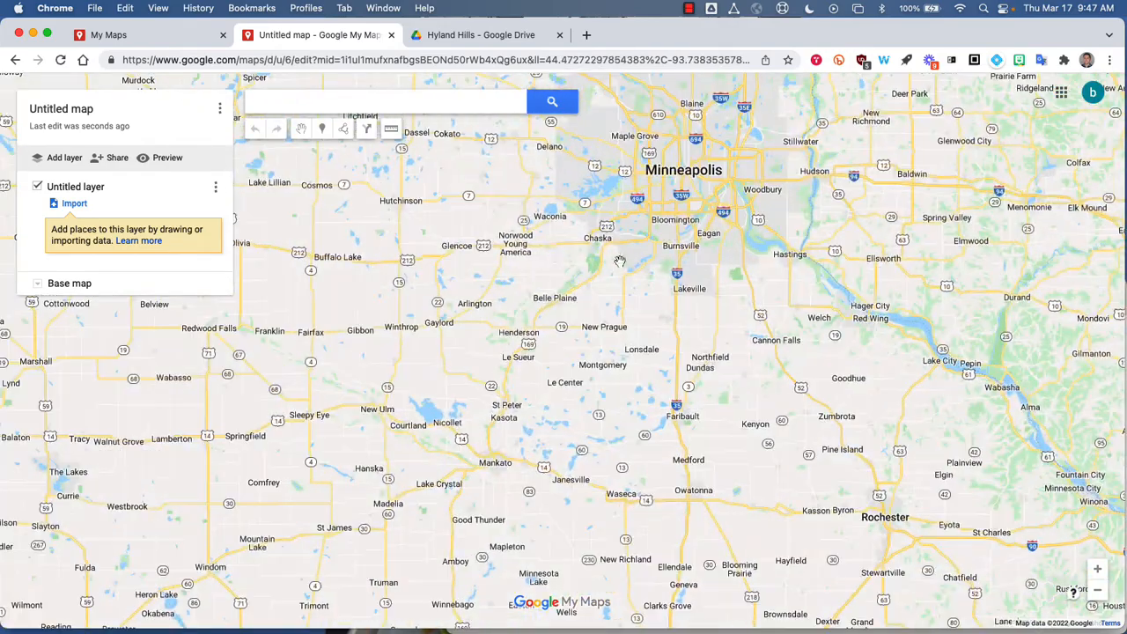
drag(636, 271, 579, 347)
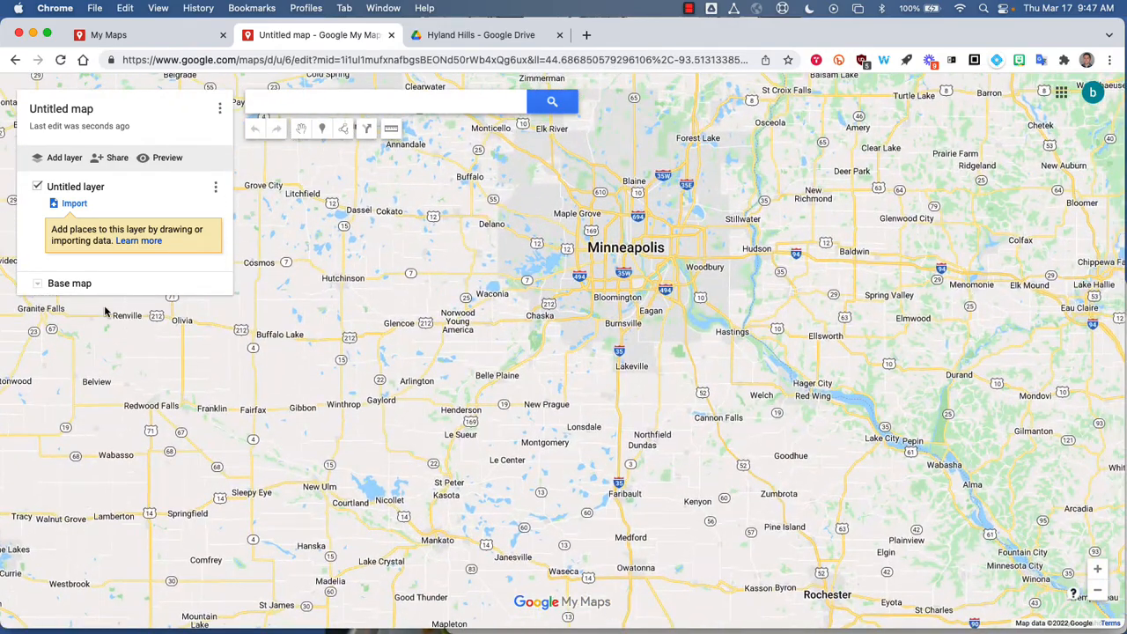
click(53, 116)
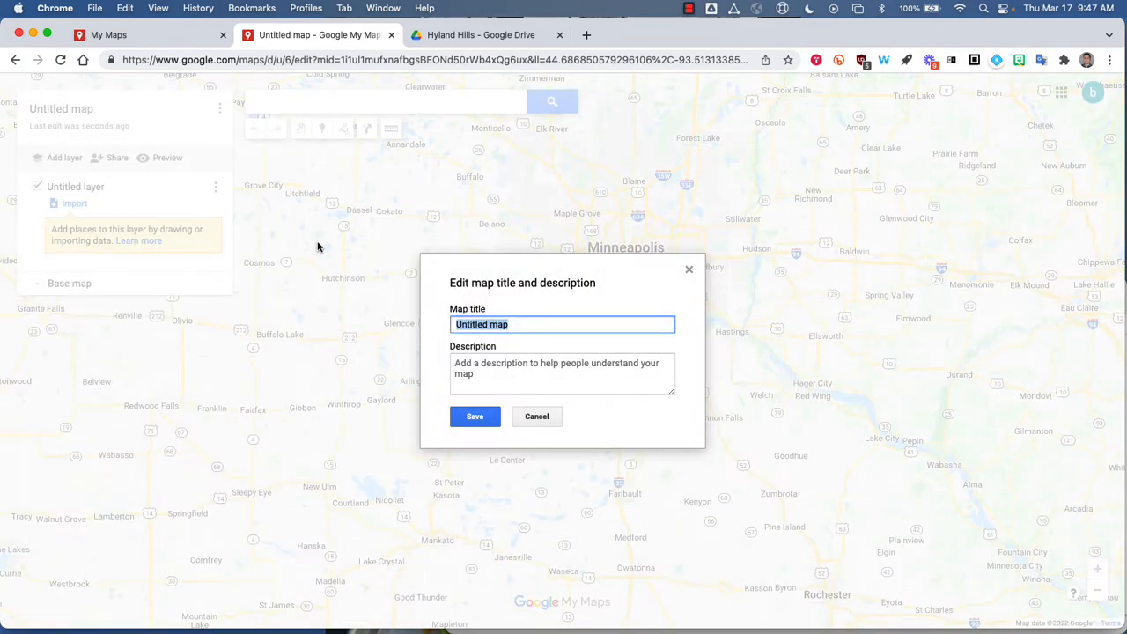
text(My Favorite Places)
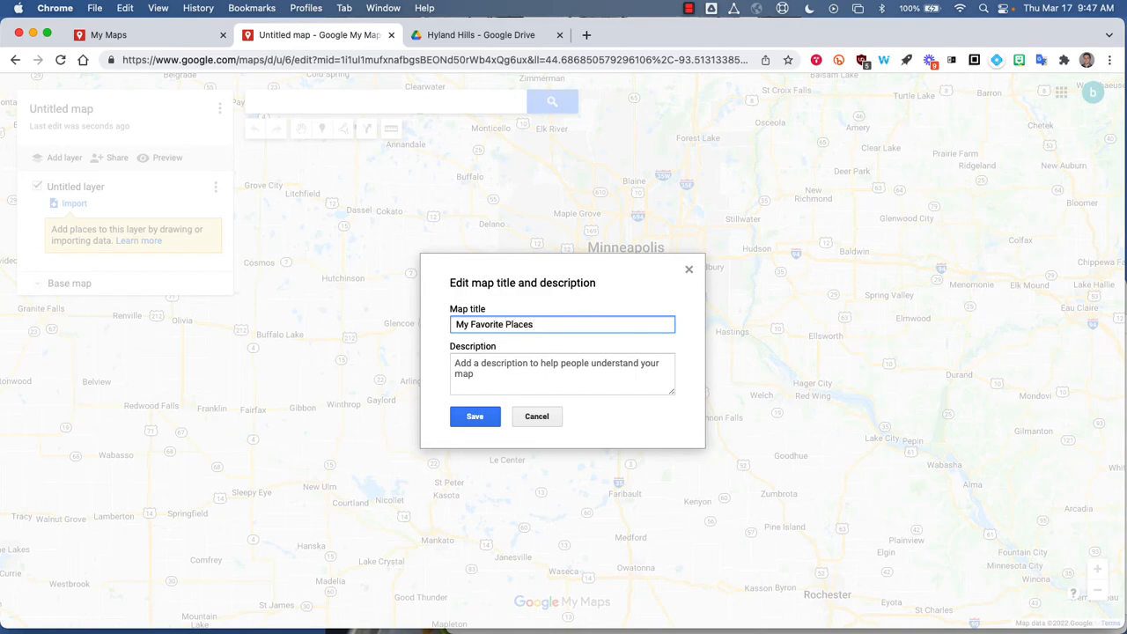
click(475, 414)
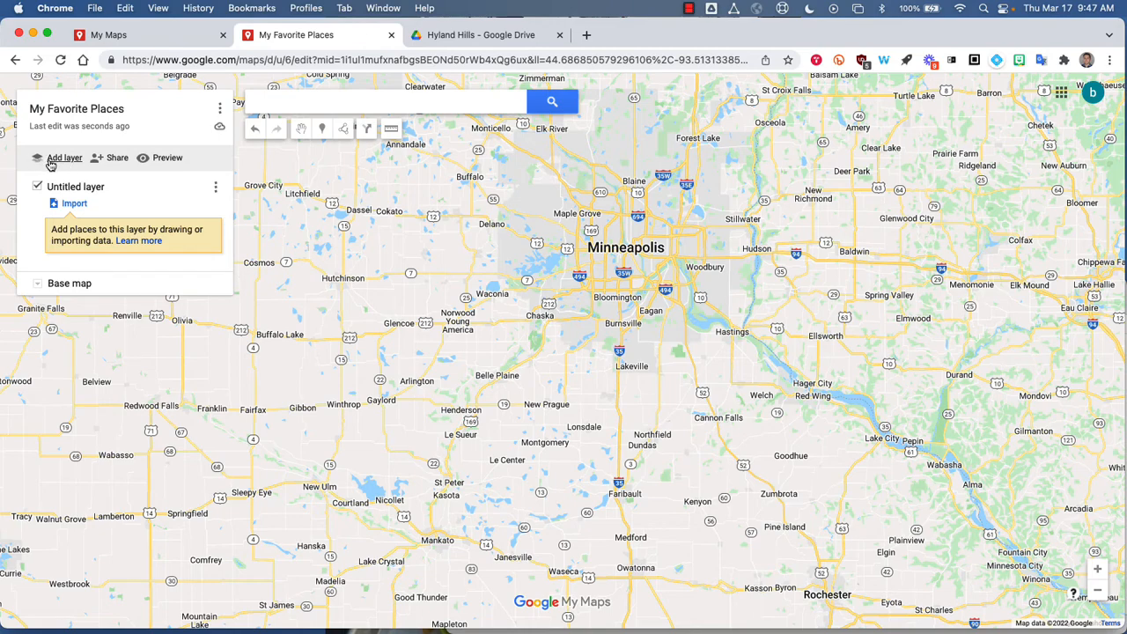
Add a second layer to the map and hide it, keeping the first layer shown.
click(52, 161)
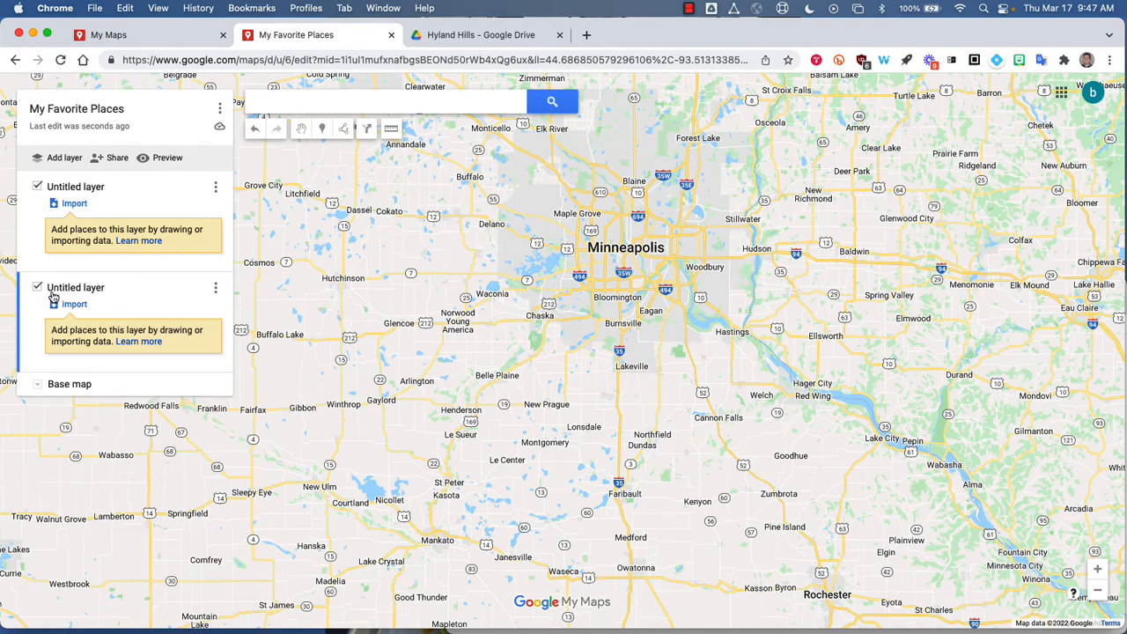
click(36, 187)
click(36, 188)
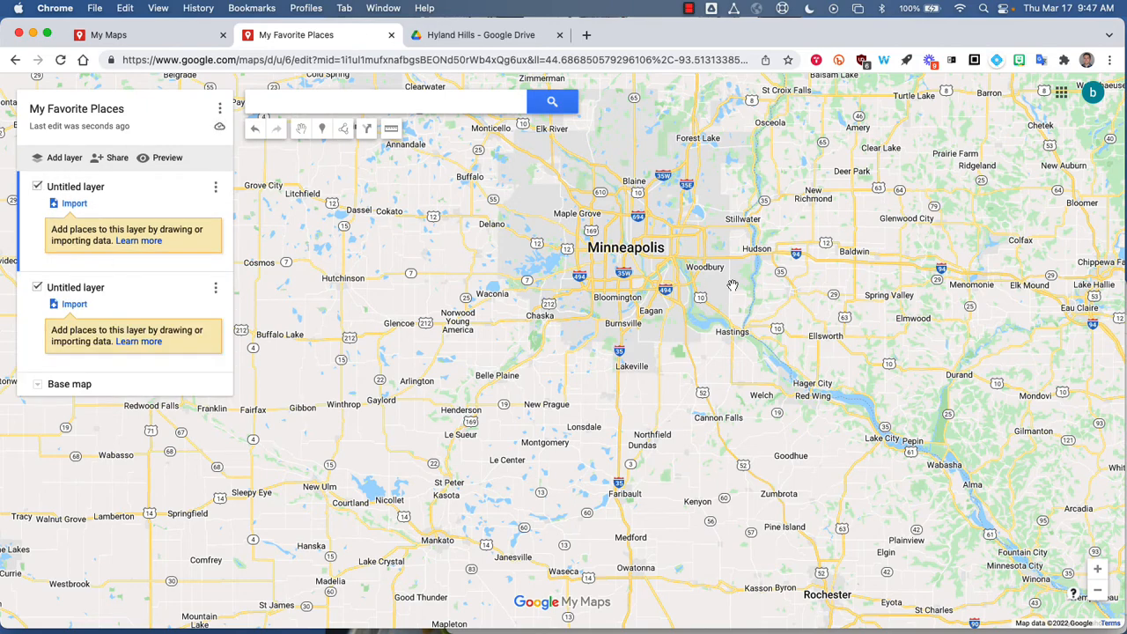
drag(731, 250, 674, 339)
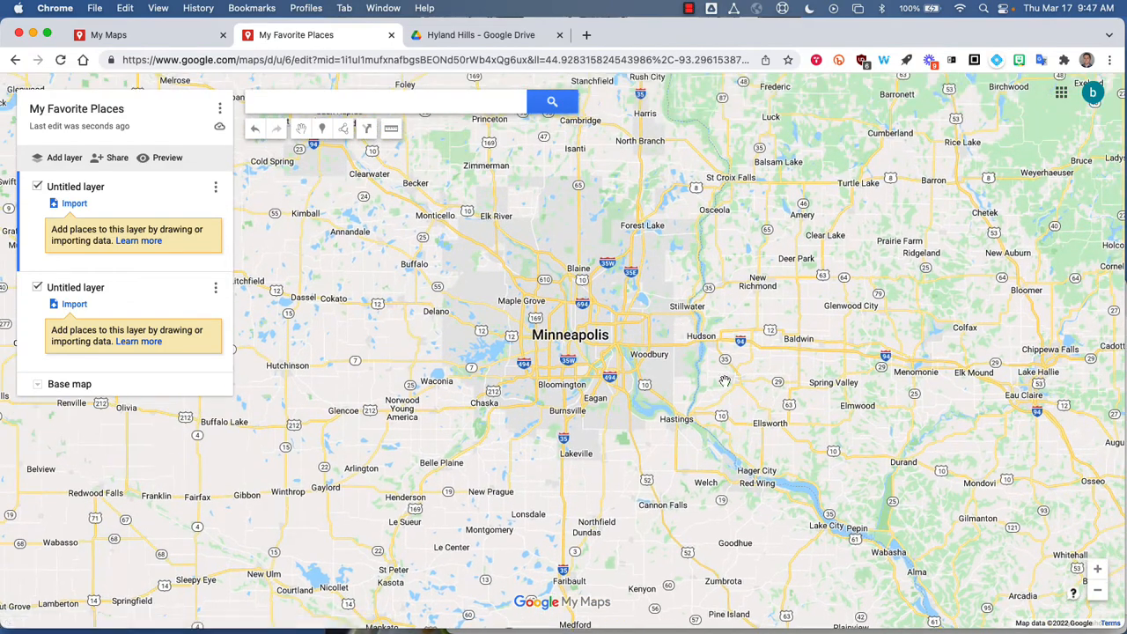
click(36, 287)
click(37, 187)
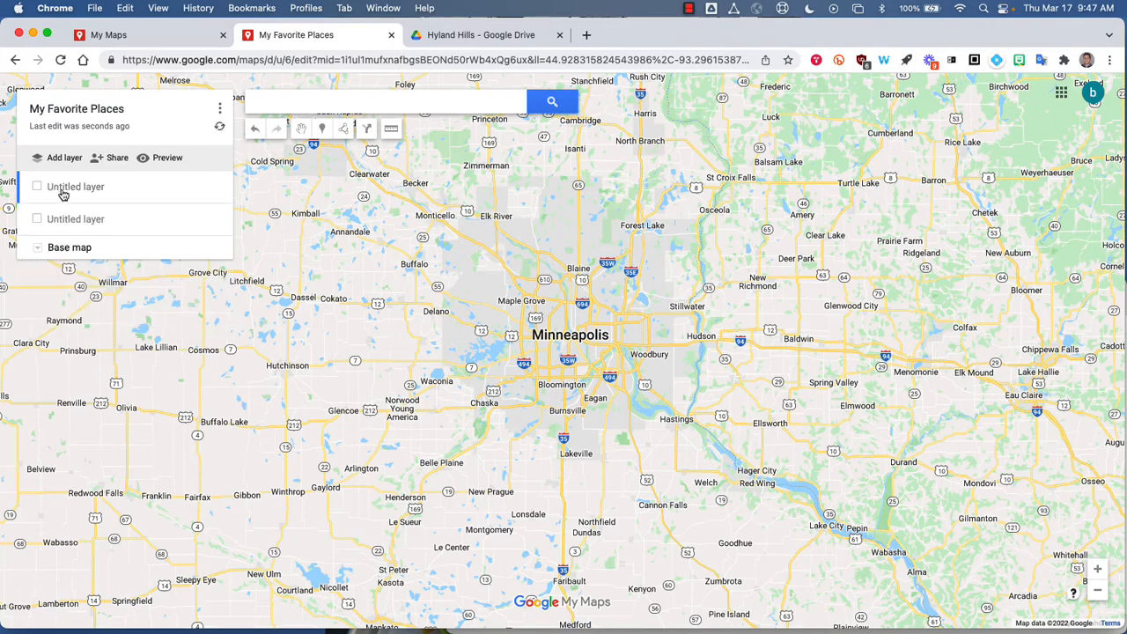
click(37, 187)
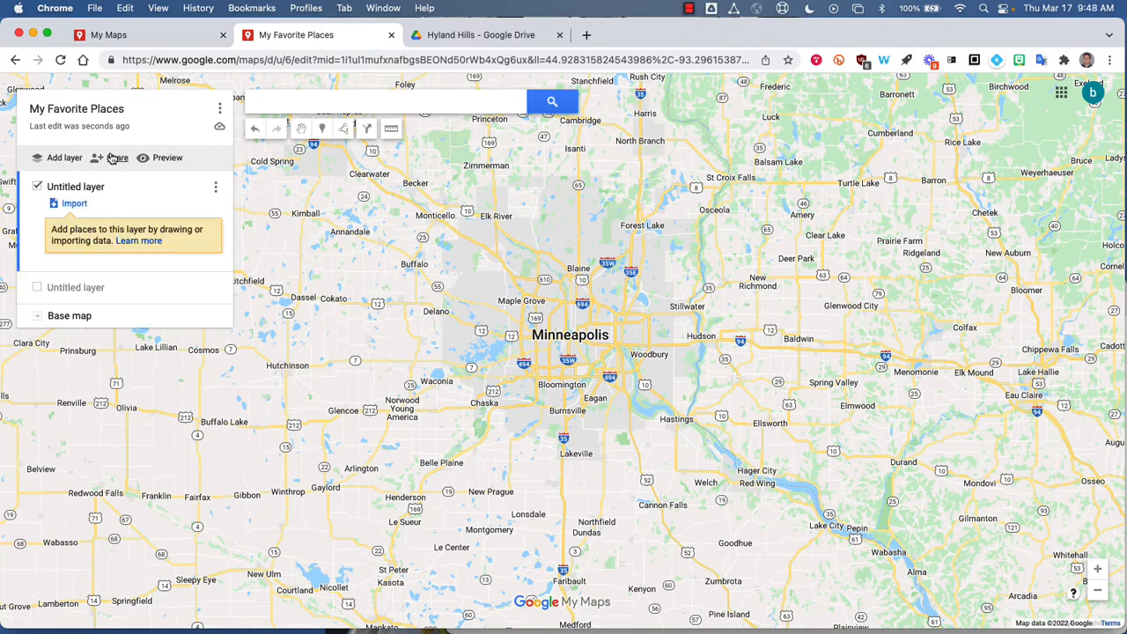
Change the base map to the satellite imagery style.
click(39, 317)
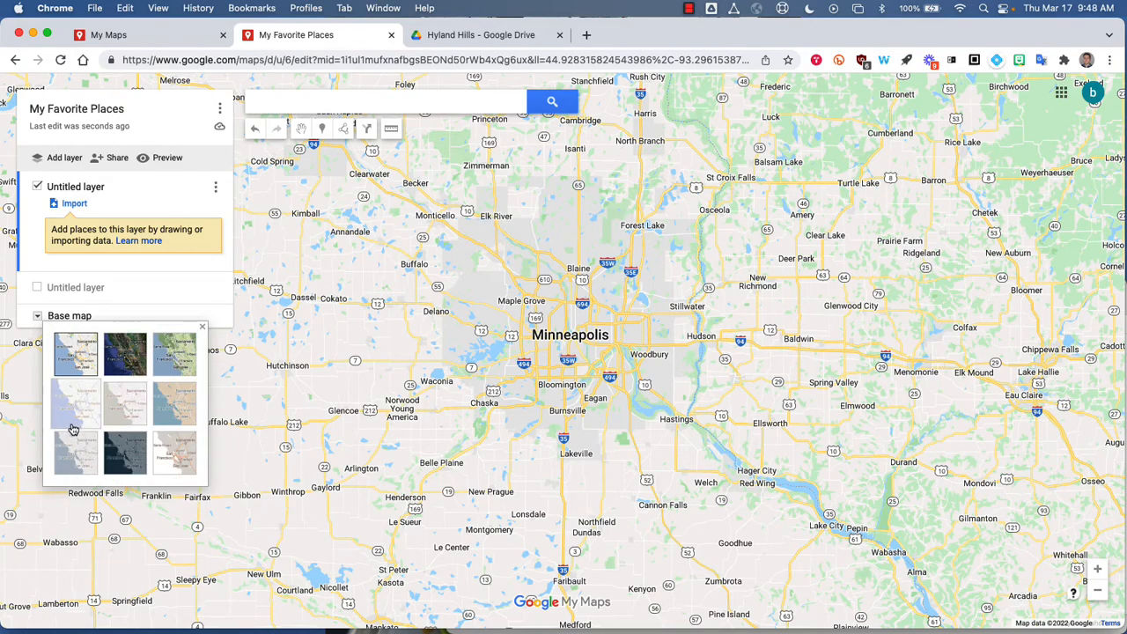
click(127, 363)
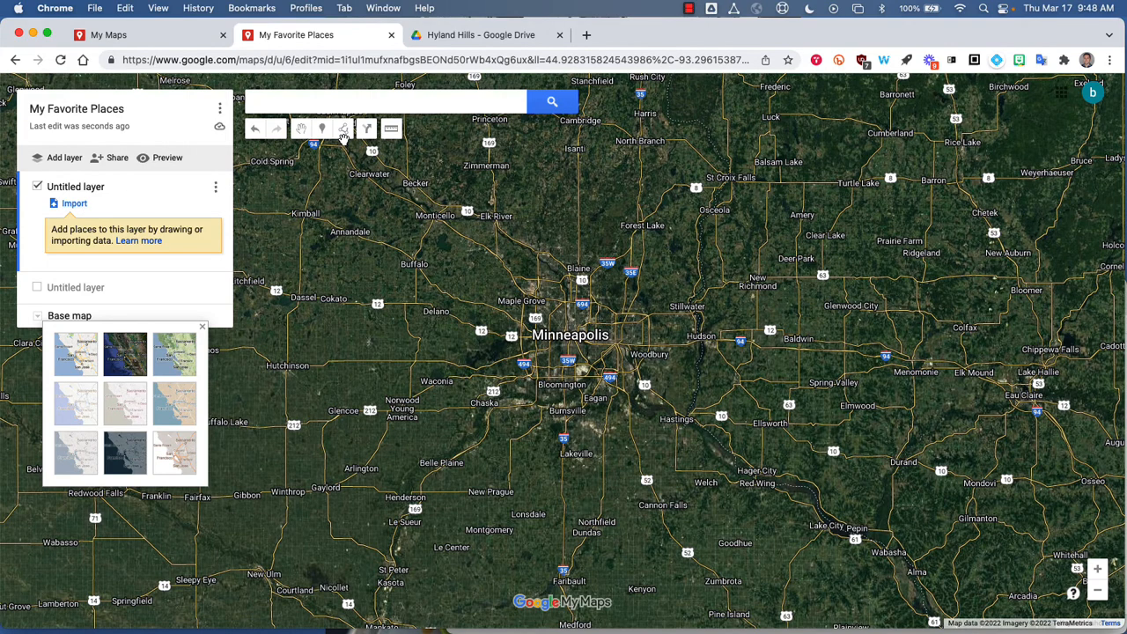
Search for "hyland hills", choose Hyland Hills Ski Area and add it to the map's first layer.
click(297, 100)
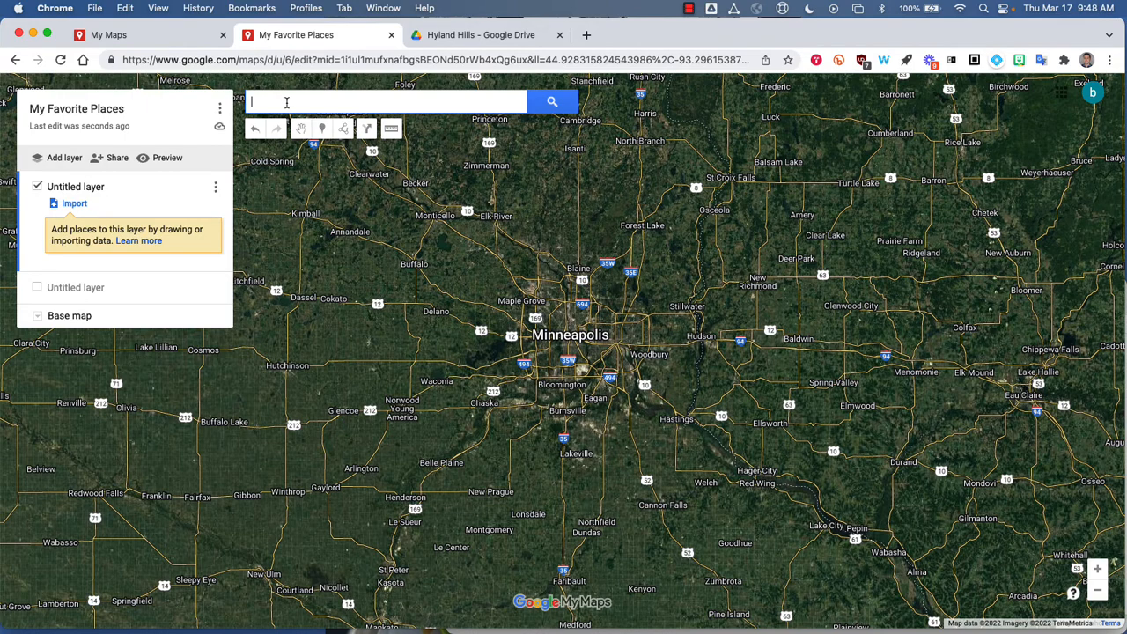
text(hyland hills)
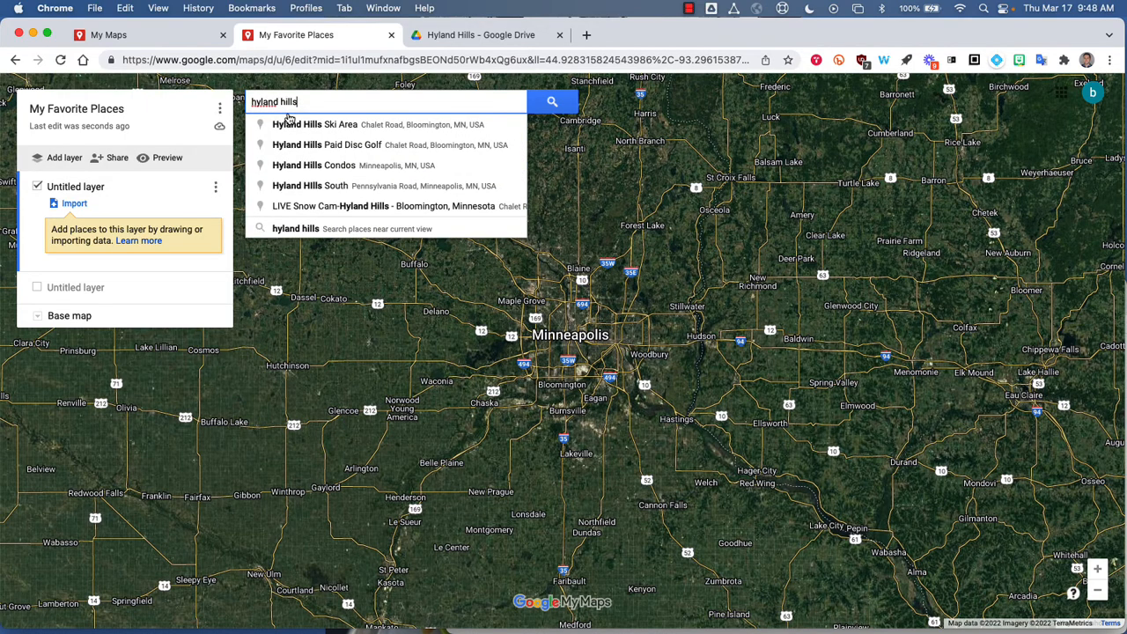
click(298, 124)
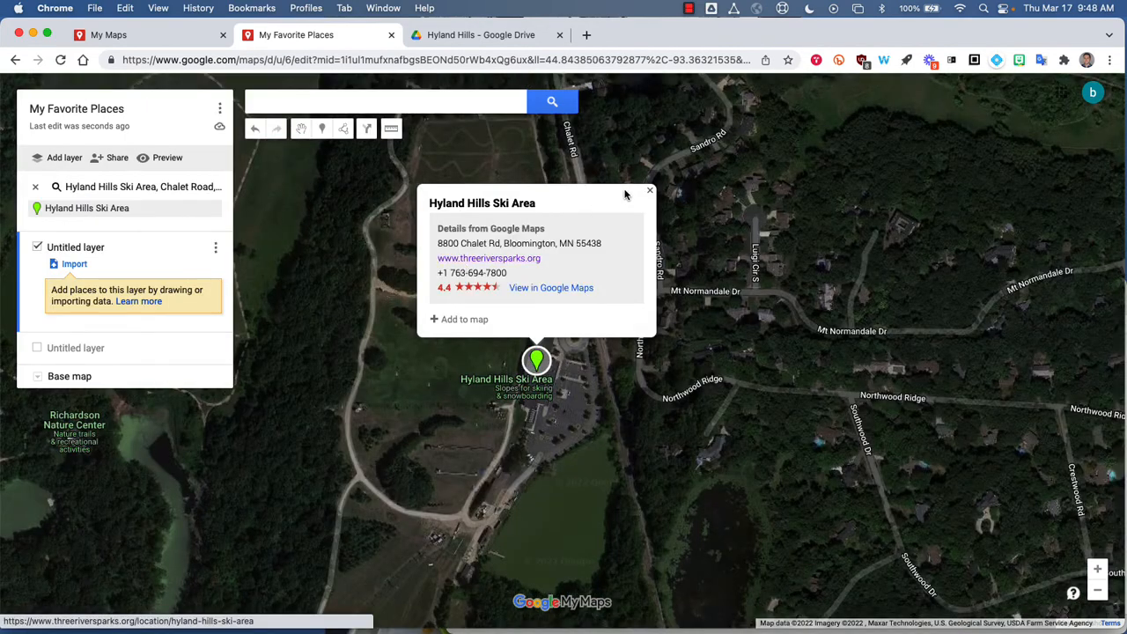
click(650, 190)
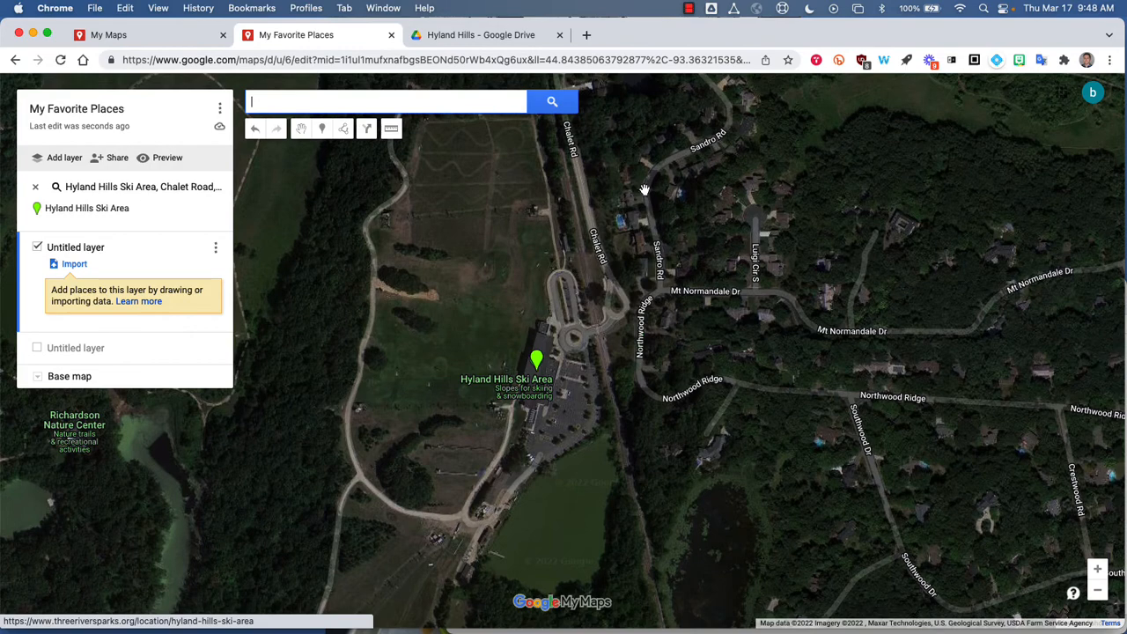
click(538, 362)
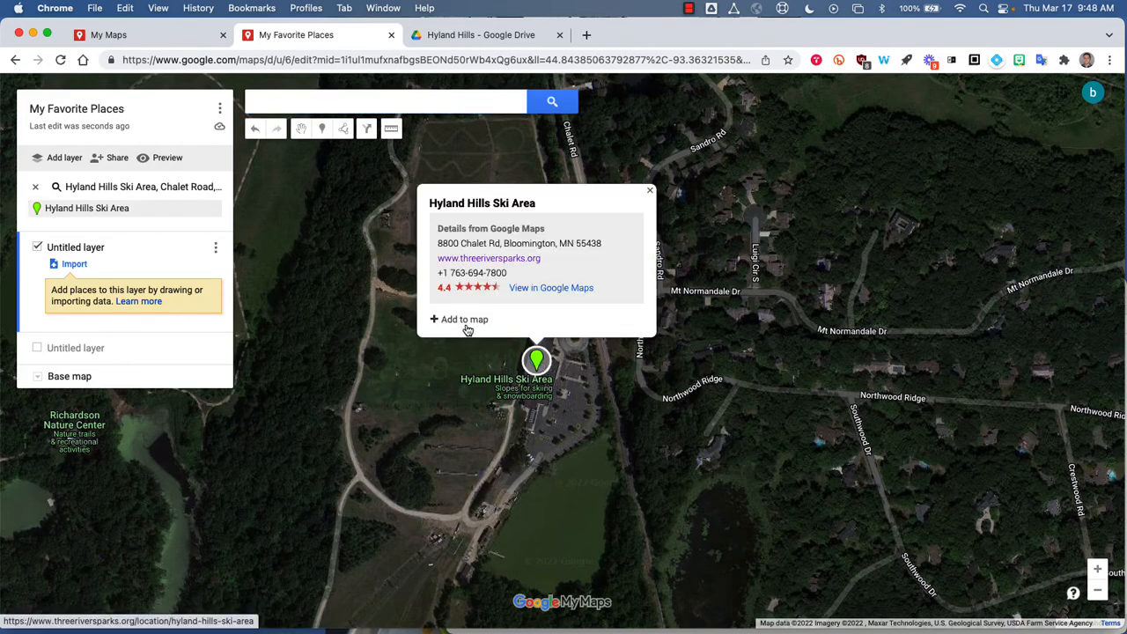
click(463, 319)
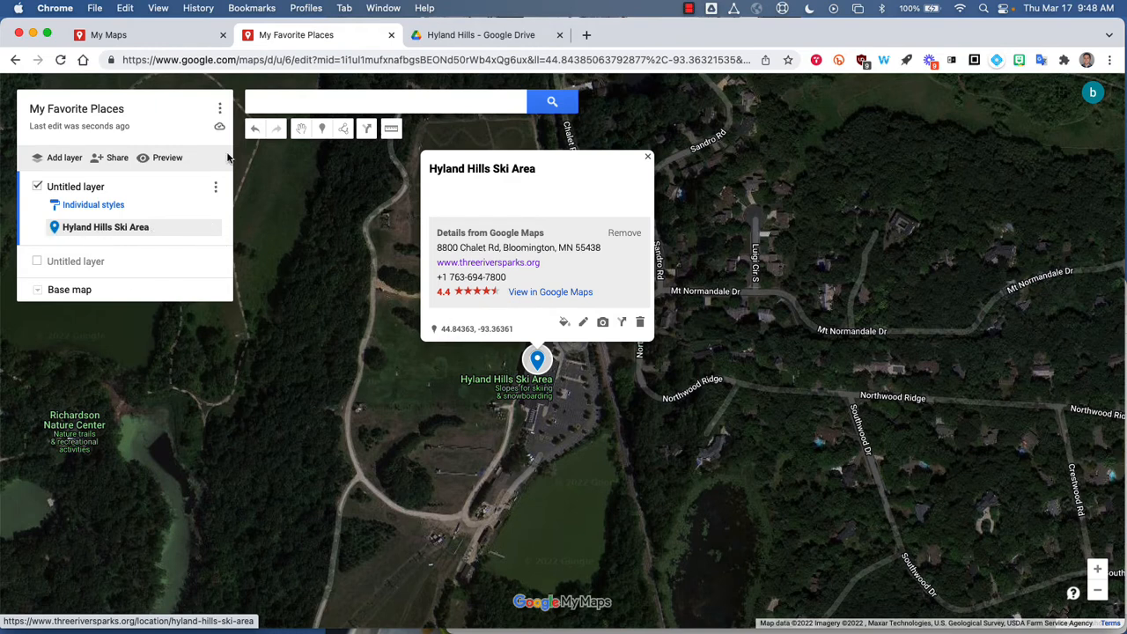
Change the Hyland Hills Ski Area marker's color to dark maroon, keeping the pin icon.
click(210, 227)
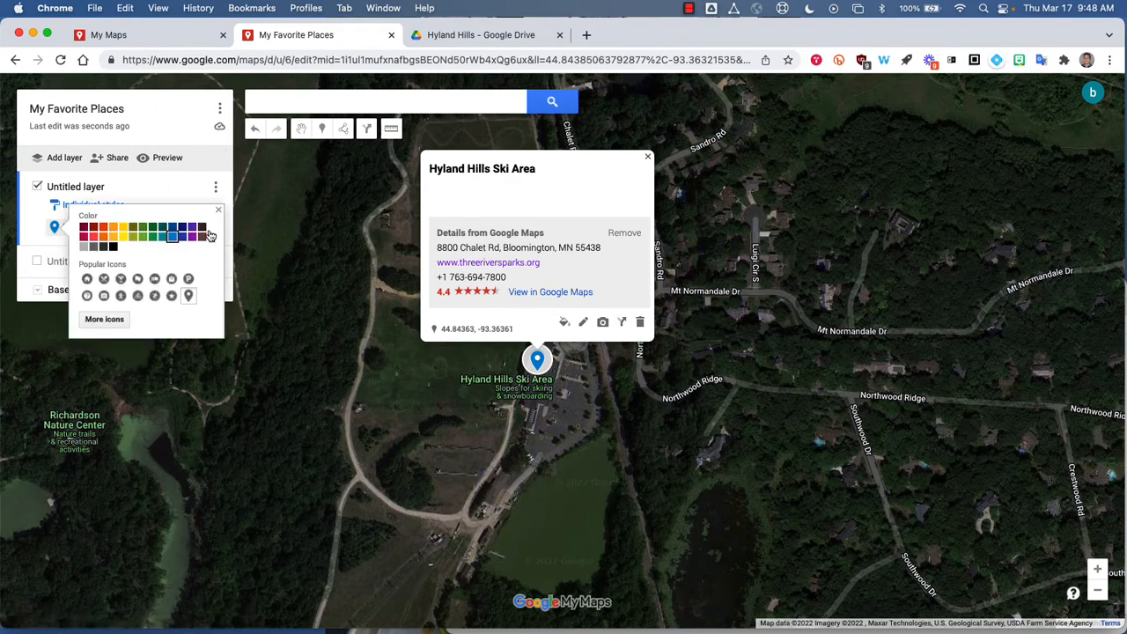
click(84, 227)
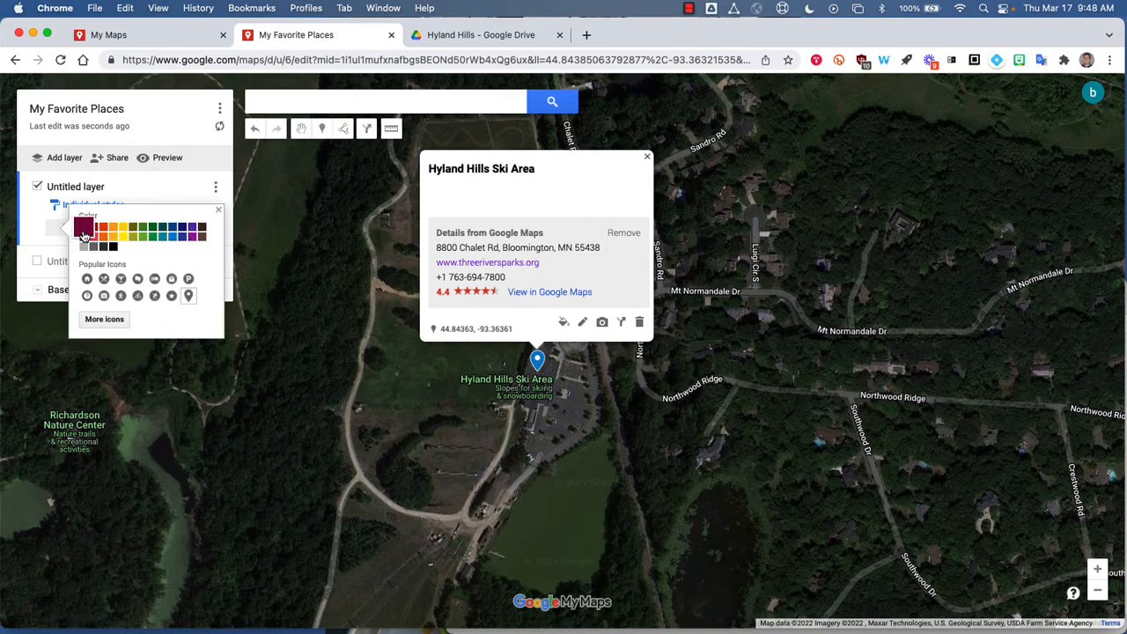
click(219, 212)
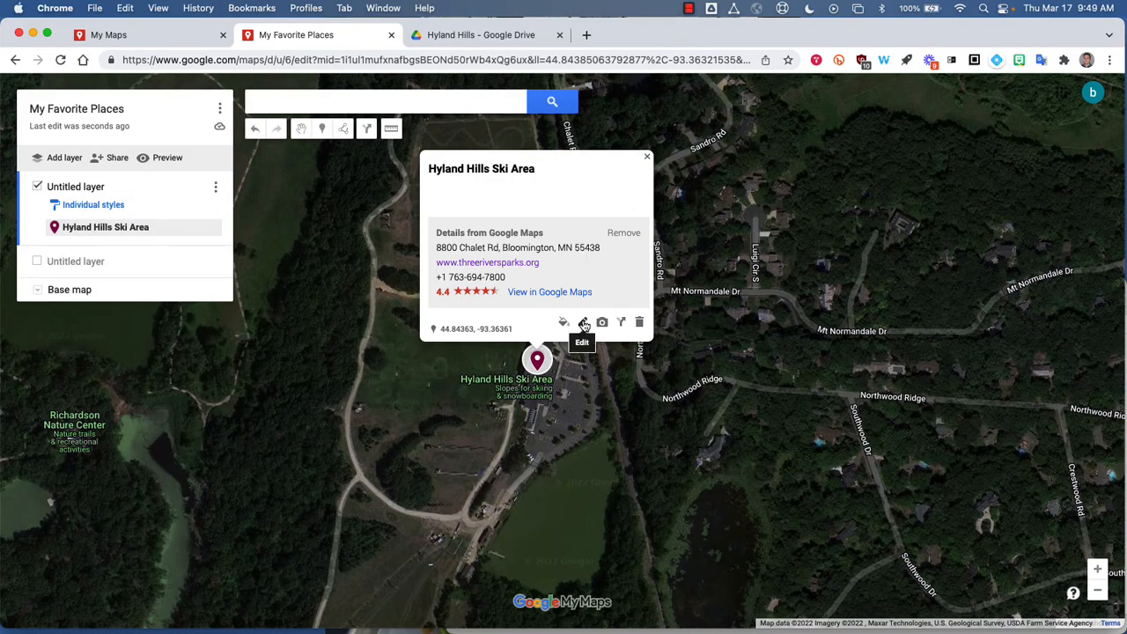
Edit the Hyland Hills Ski Area place and remove its details from Google Maps.
click(583, 323)
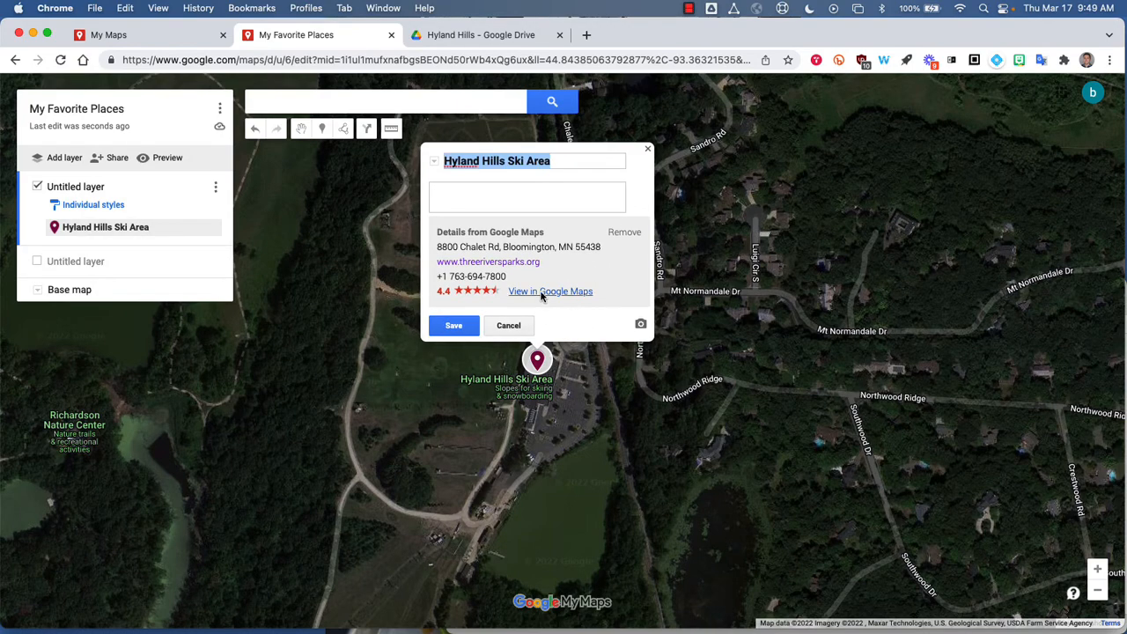
click(622, 233)
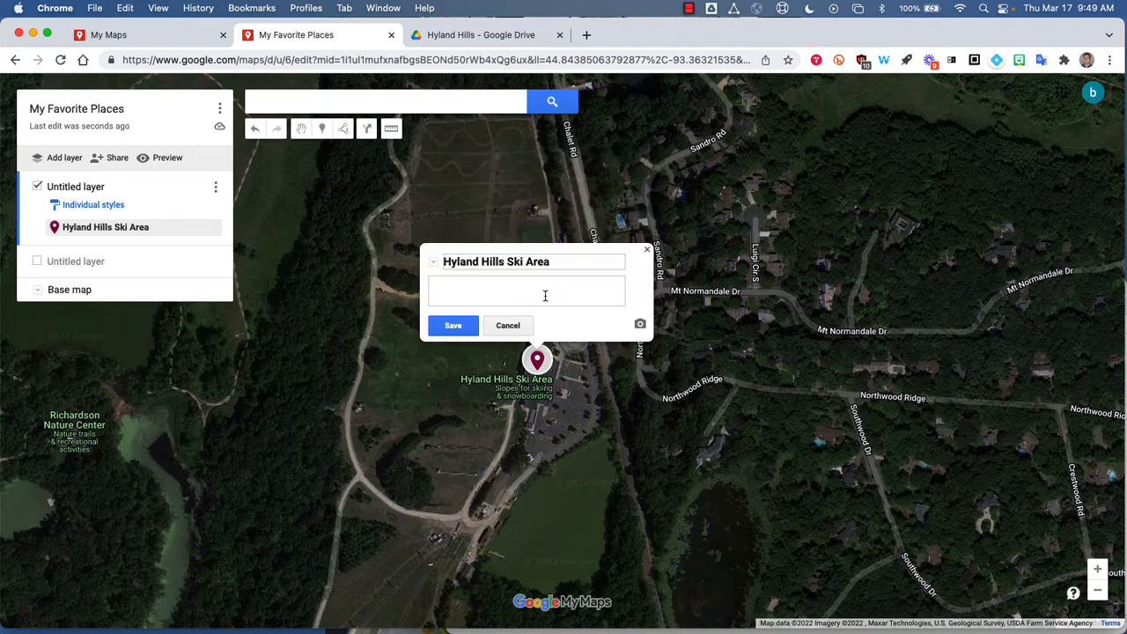
Add IMG_3933.JPG from the Hyland Hills folder in Google Drive to the ski area marker and save the place.
click(640, 325)
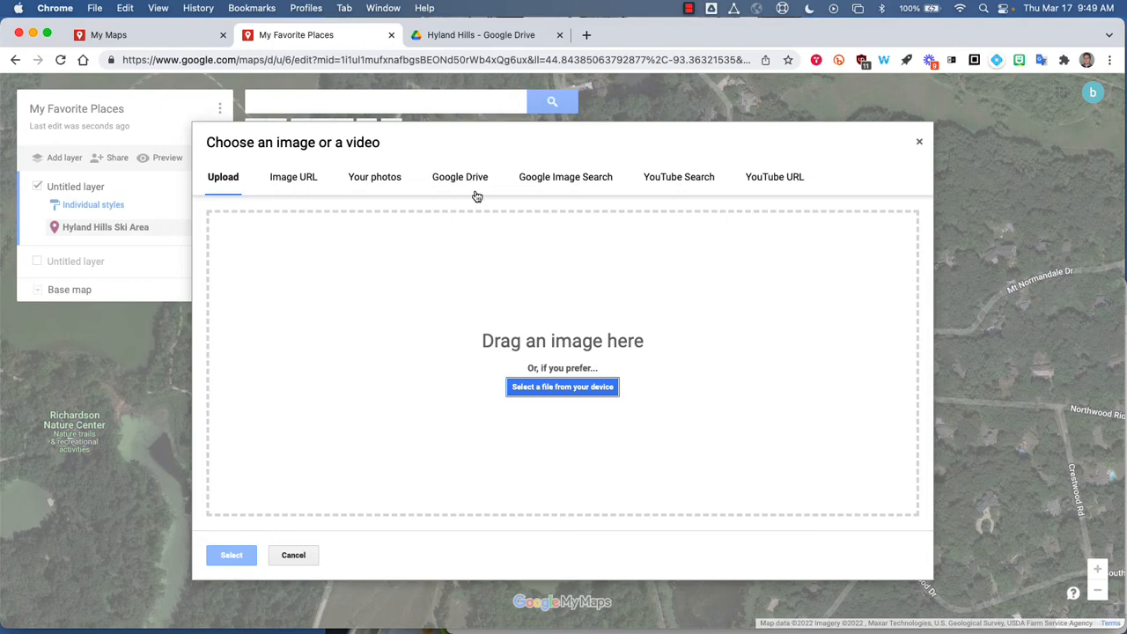
click(452, 182)
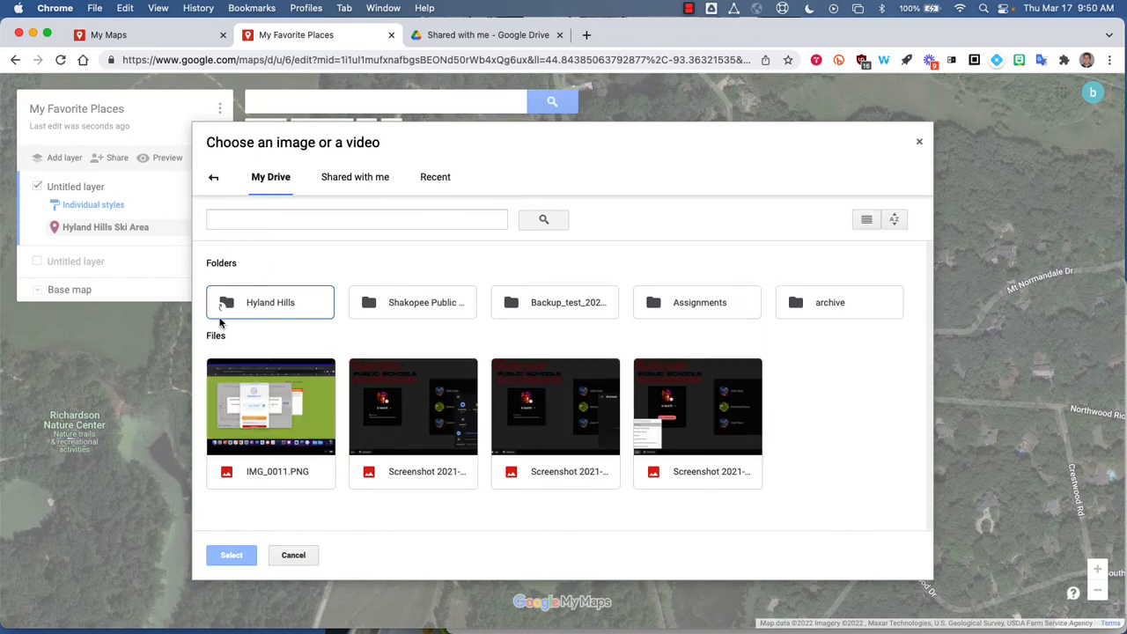
double_click(262, 306)
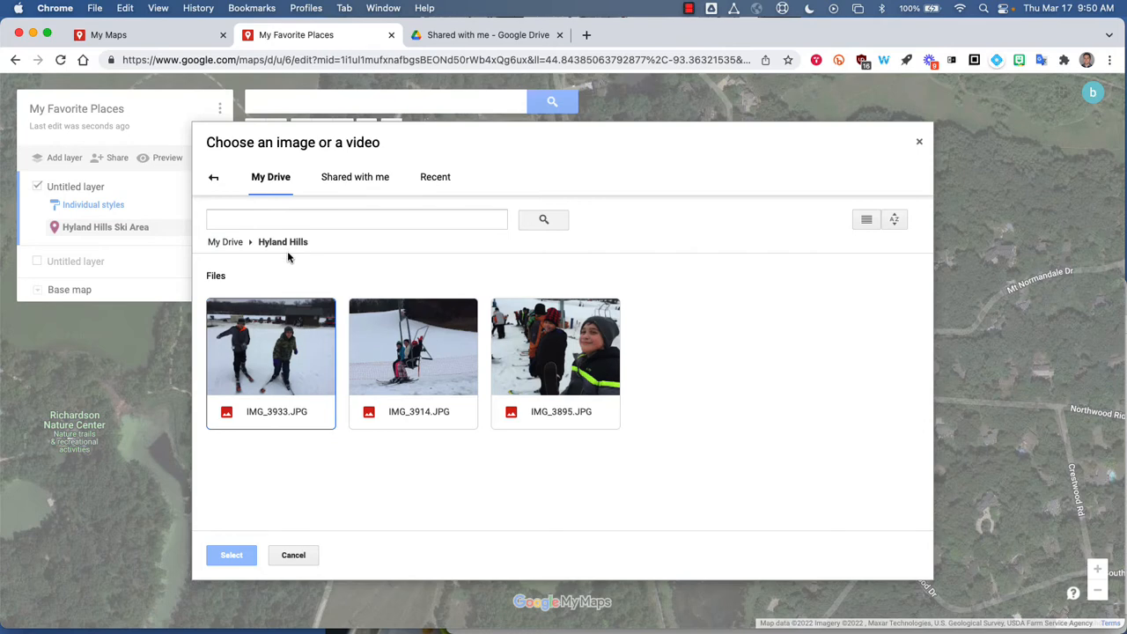
click(243, 357)
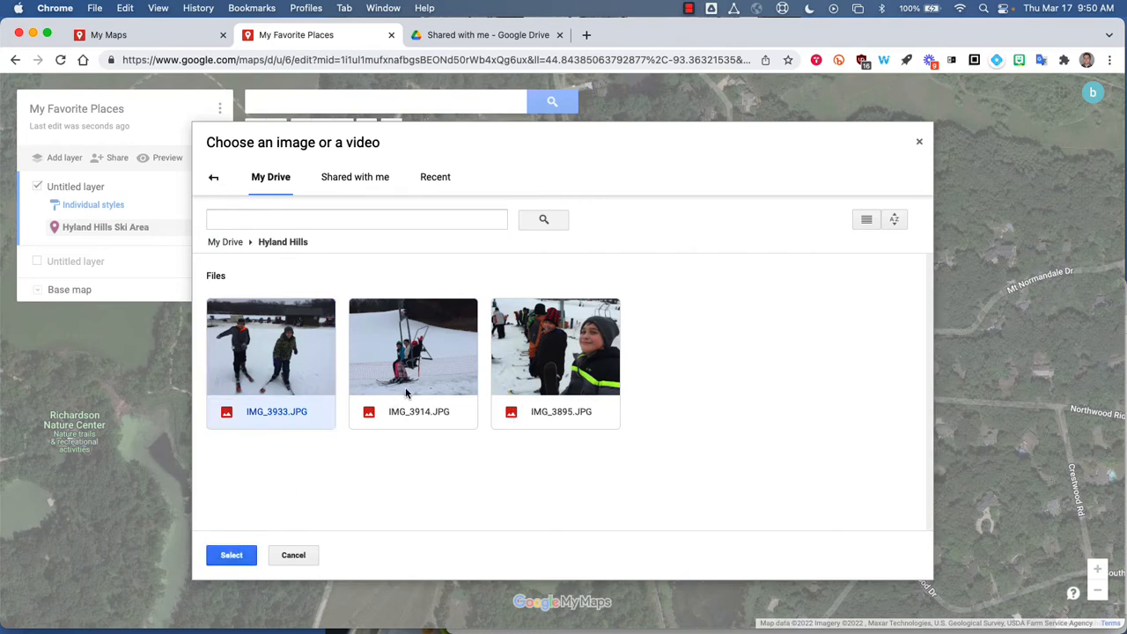
click(440, 391)
click(566, 380)
click(304, 373)
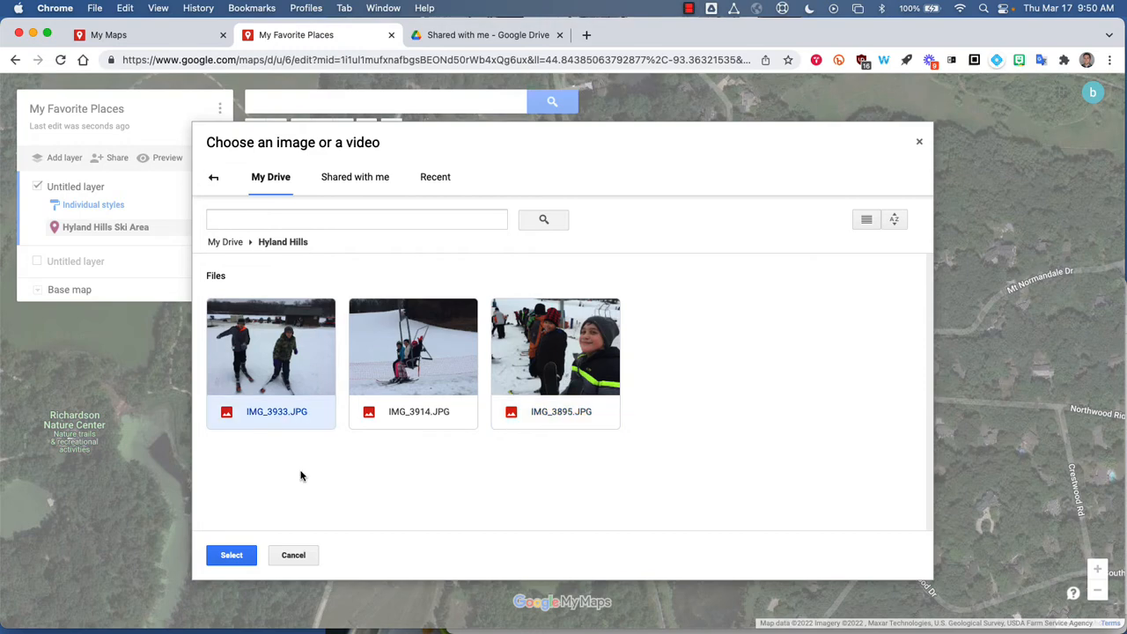
click(243, 555)
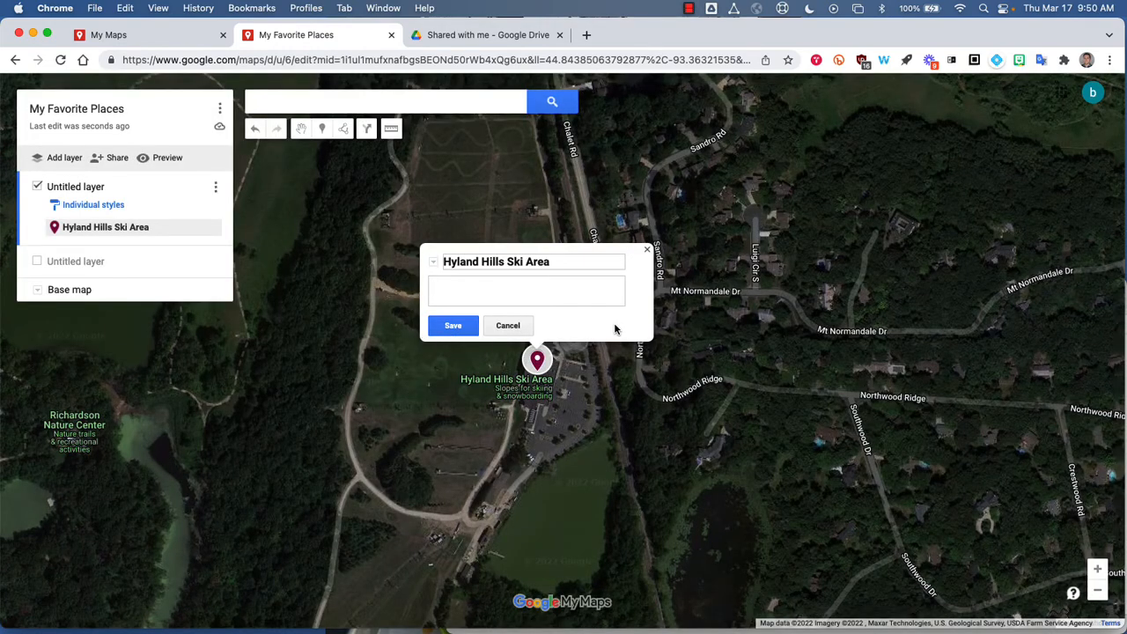
click(451, 326)
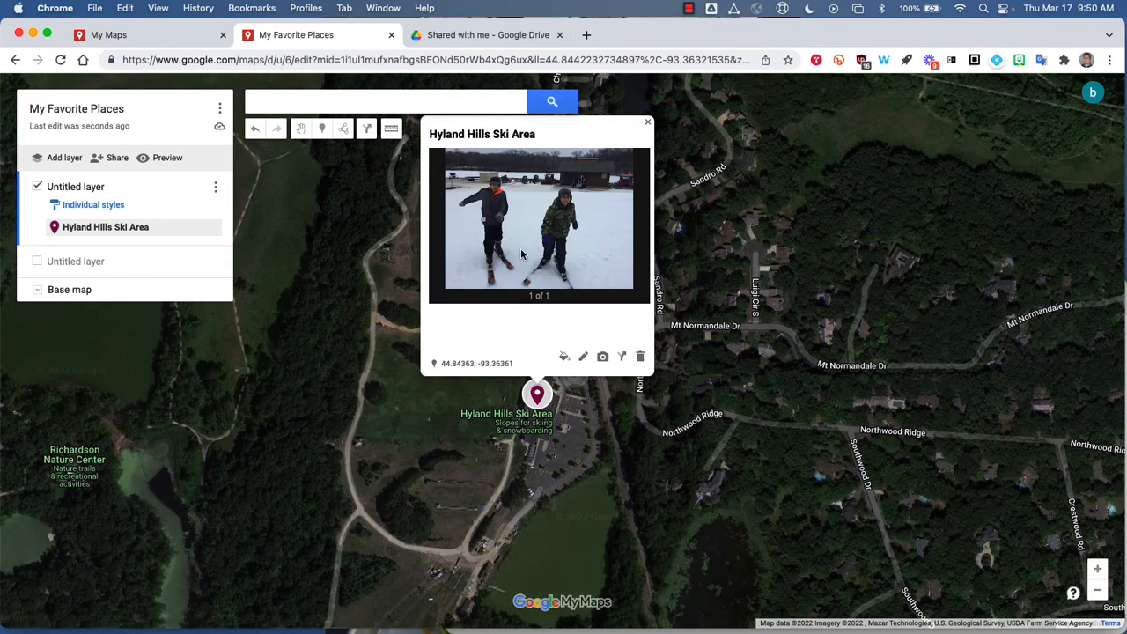
Add IMG_3914.JPG from the Hyland Hills folder in Google Drive as another photo on the Hyland Hills Ski Area place and save it.
click(583, 356)
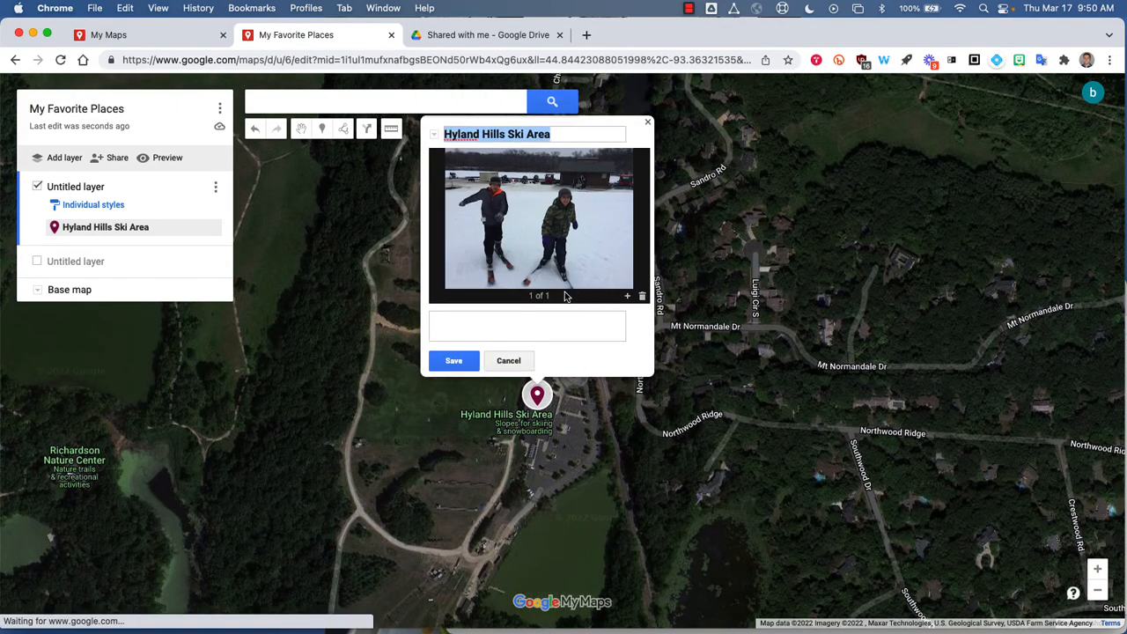
click(628, 298)
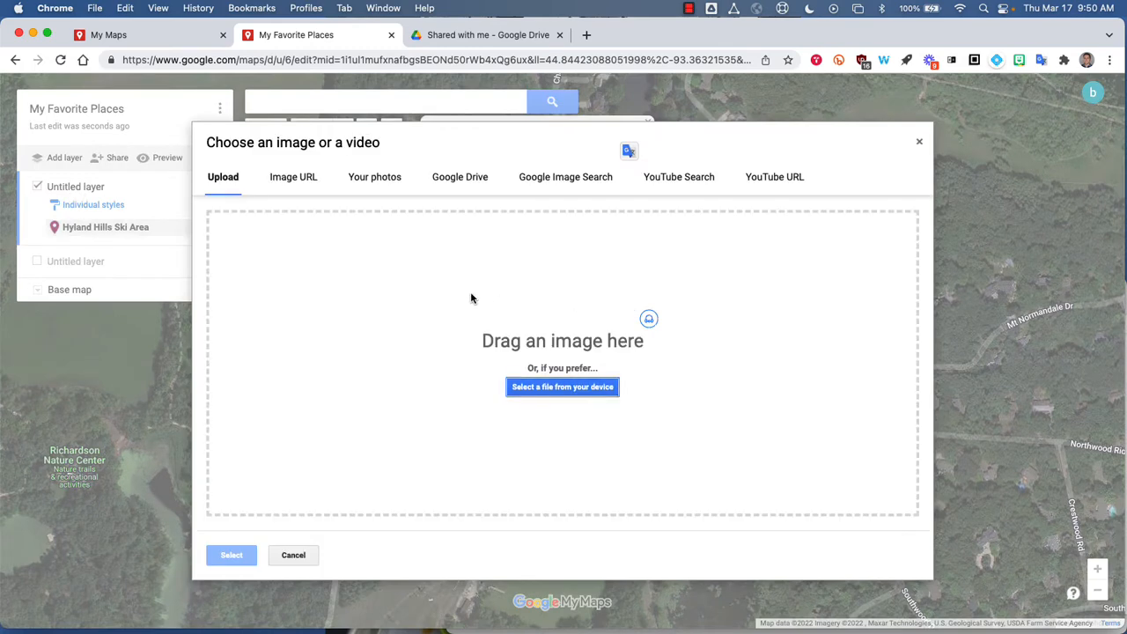
click(467, 181)
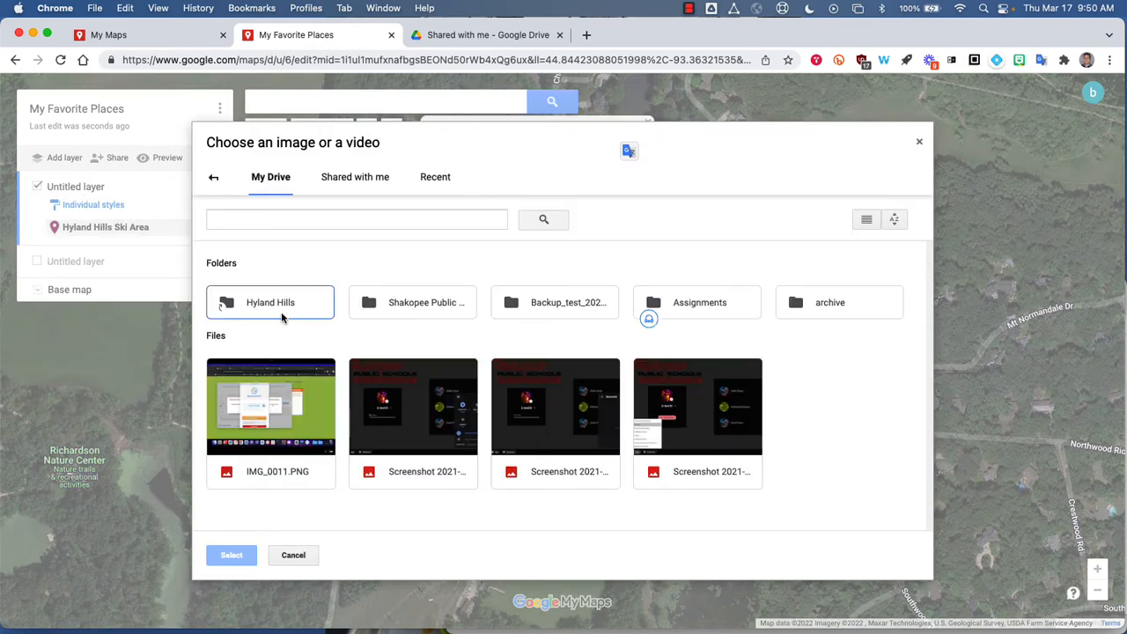
double_click(282, 314)
click(413, 356)
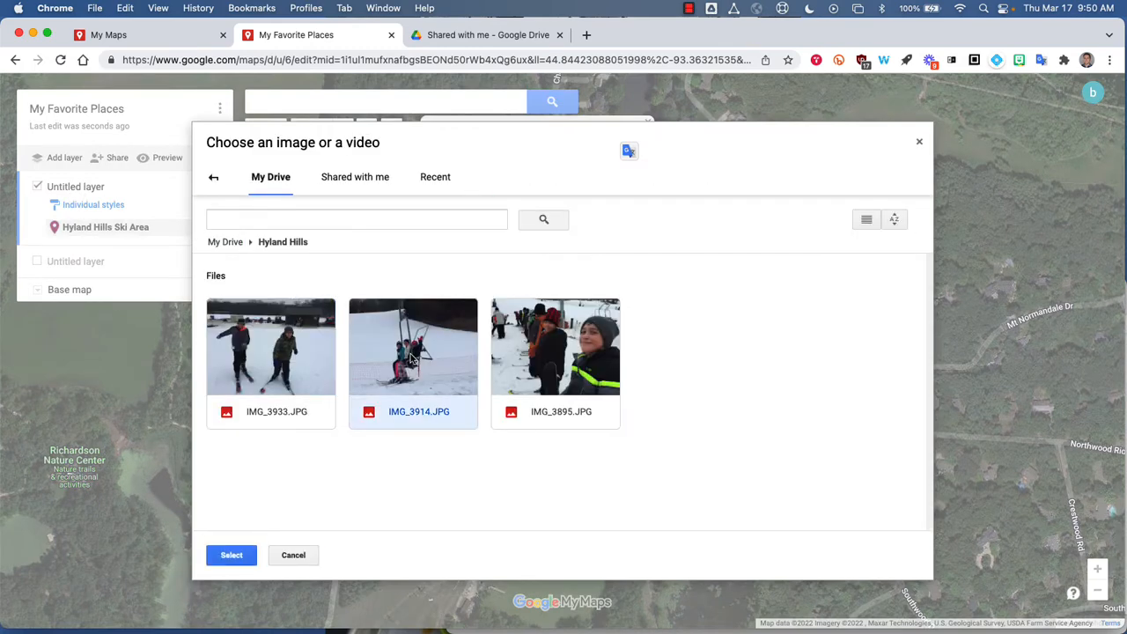
click(232, 555)
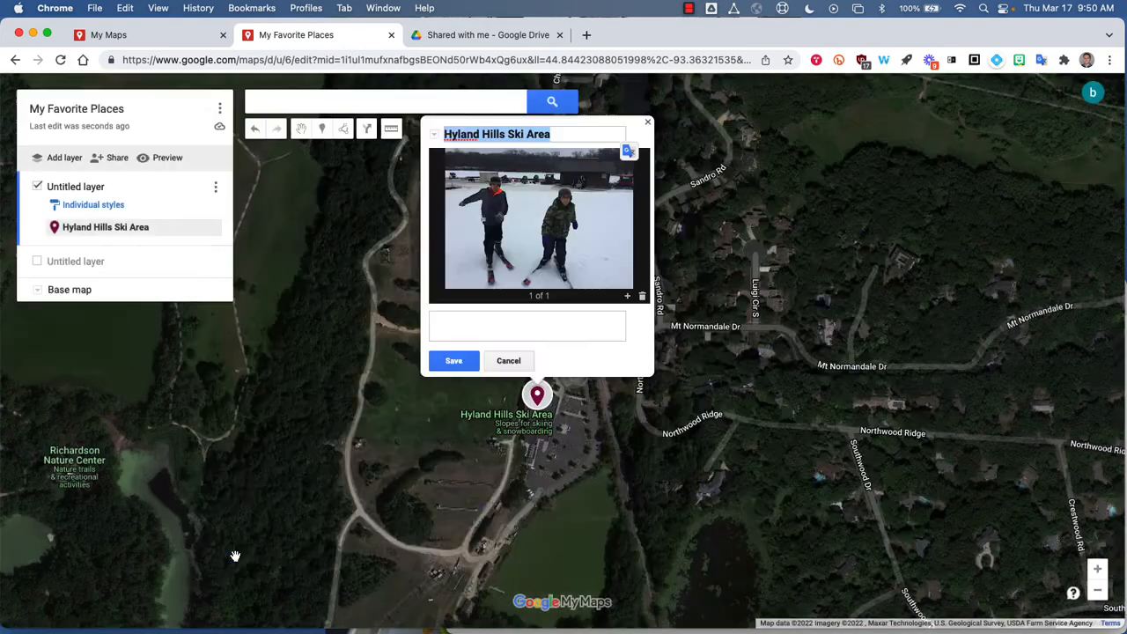
click(453, 361)
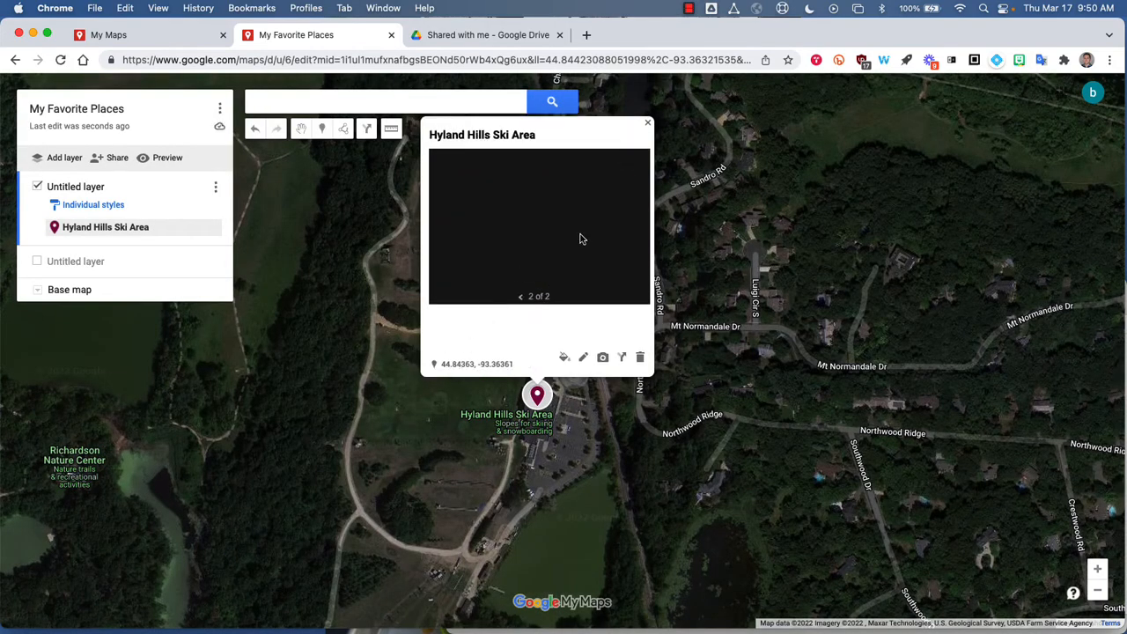
Browse back and forth through the Hyland Hills Ski Area place's photos and close its info card.
click(520, 297)
click(555, 297)
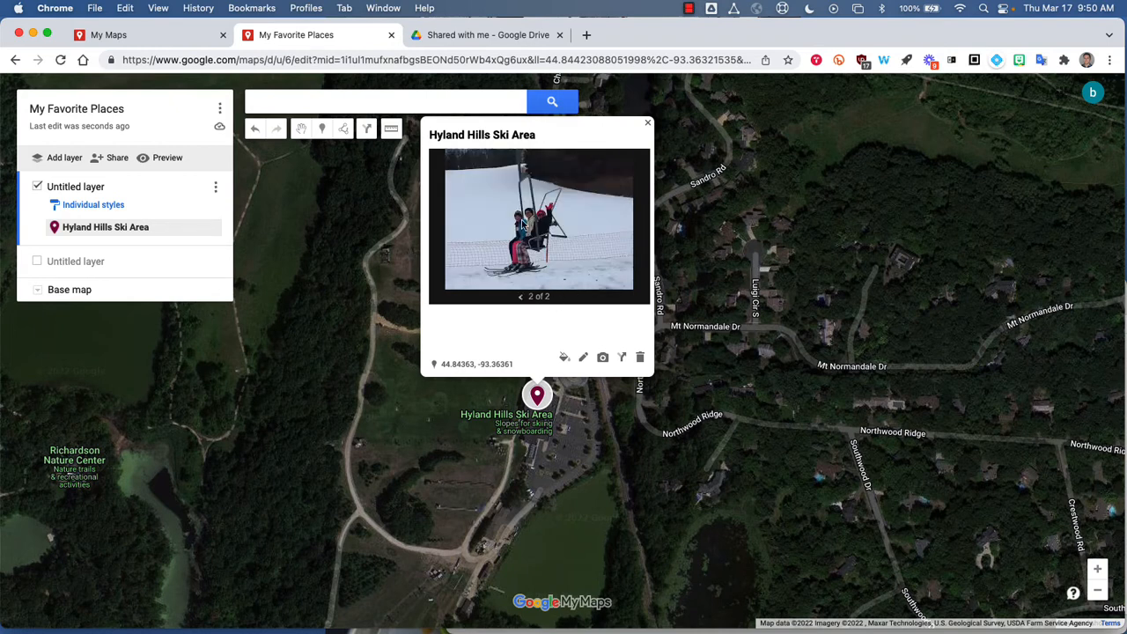
click(520, 299)
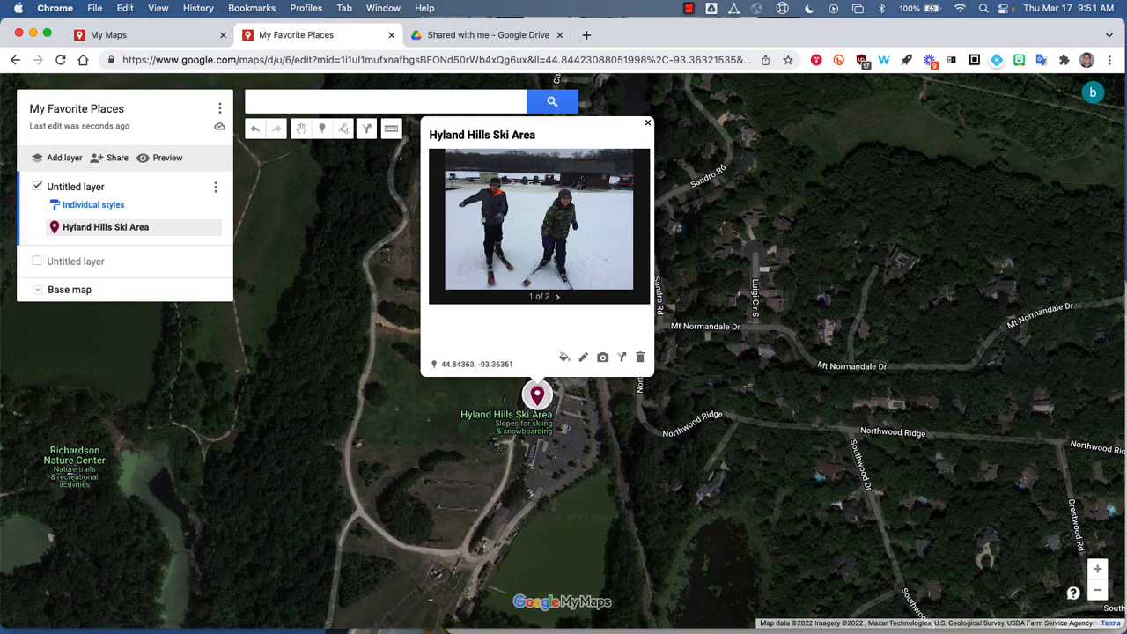
click(648, 124)
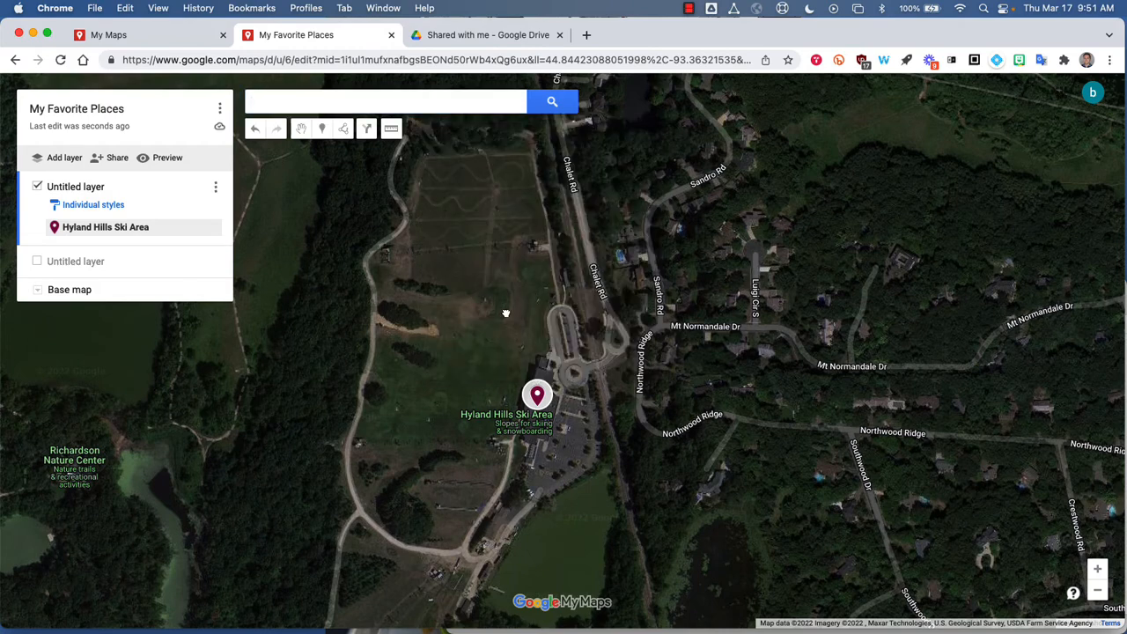
Add a marker on the open field north of the Hyland Hills Ski Area marker, west of Chalet Rd.
drag(506, 311, 408, 334)
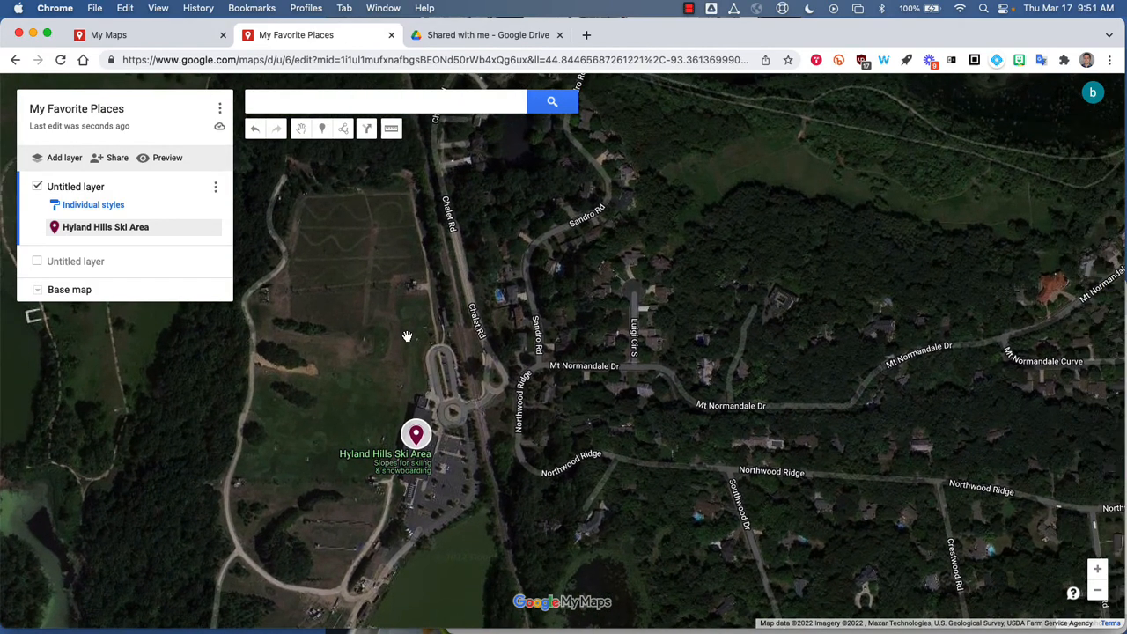
click(303, 131)
drag(429, 282, 384, 226)
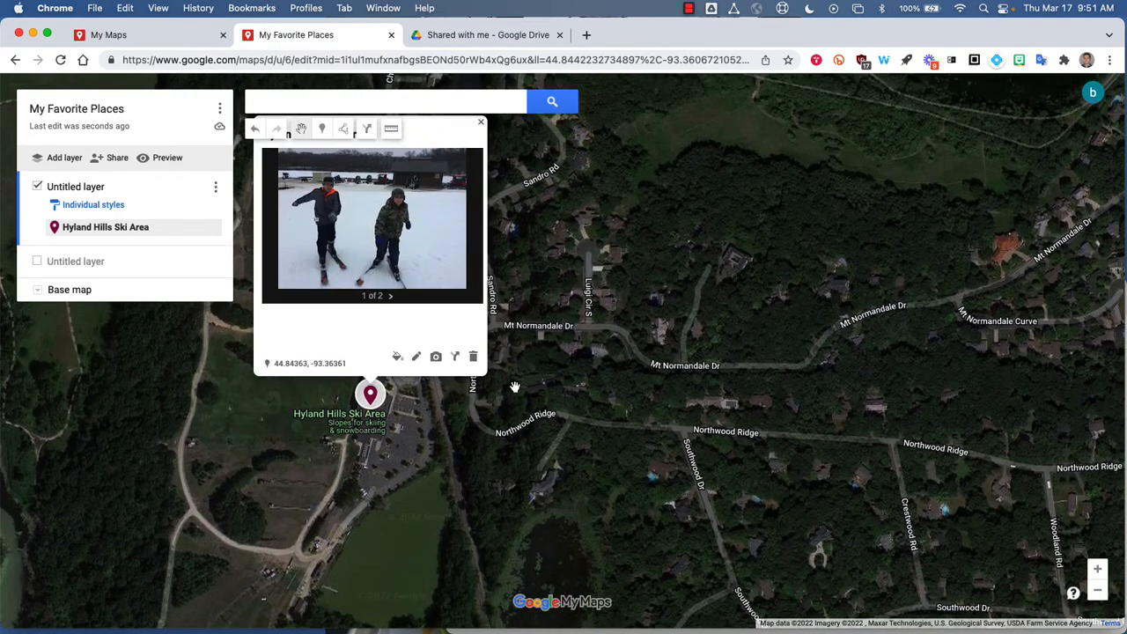
click(454, 317)
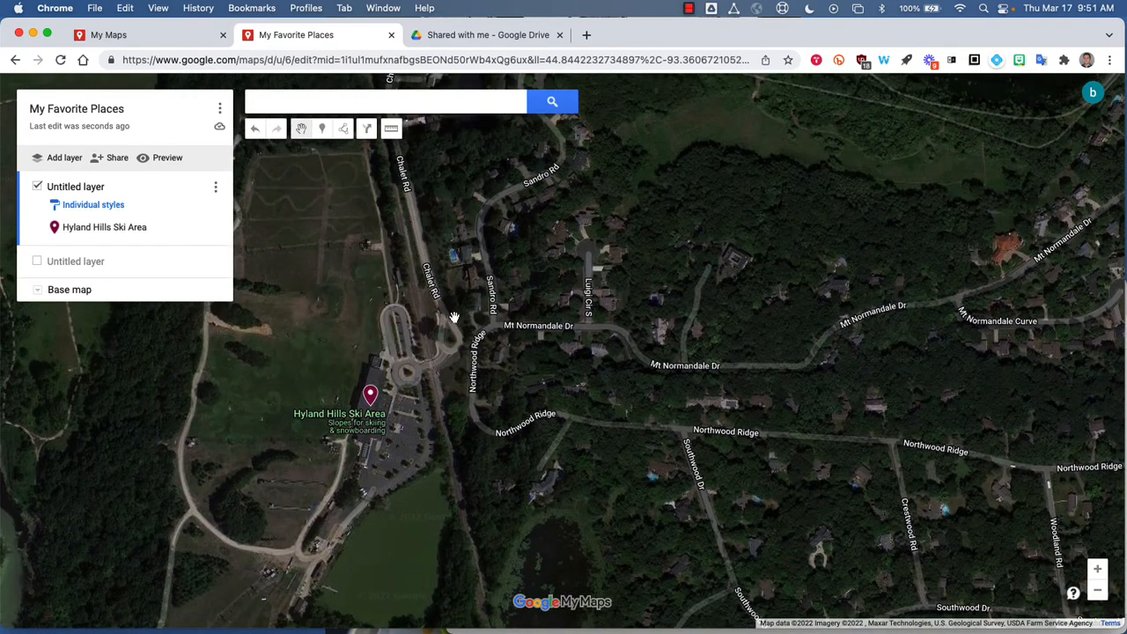
click(324, 137)
click(323, 192)
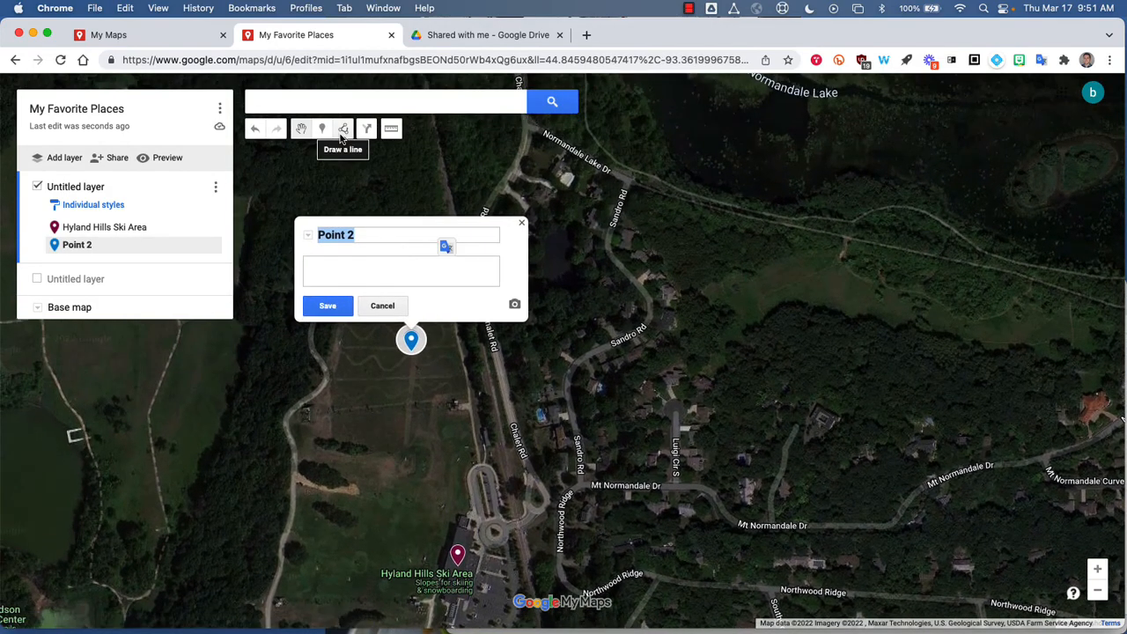
Try to trace a line along Chalet Rd from Normandale Lake Dr to the roundabout at Hyland Hills Ski Area.
click(345, 133)
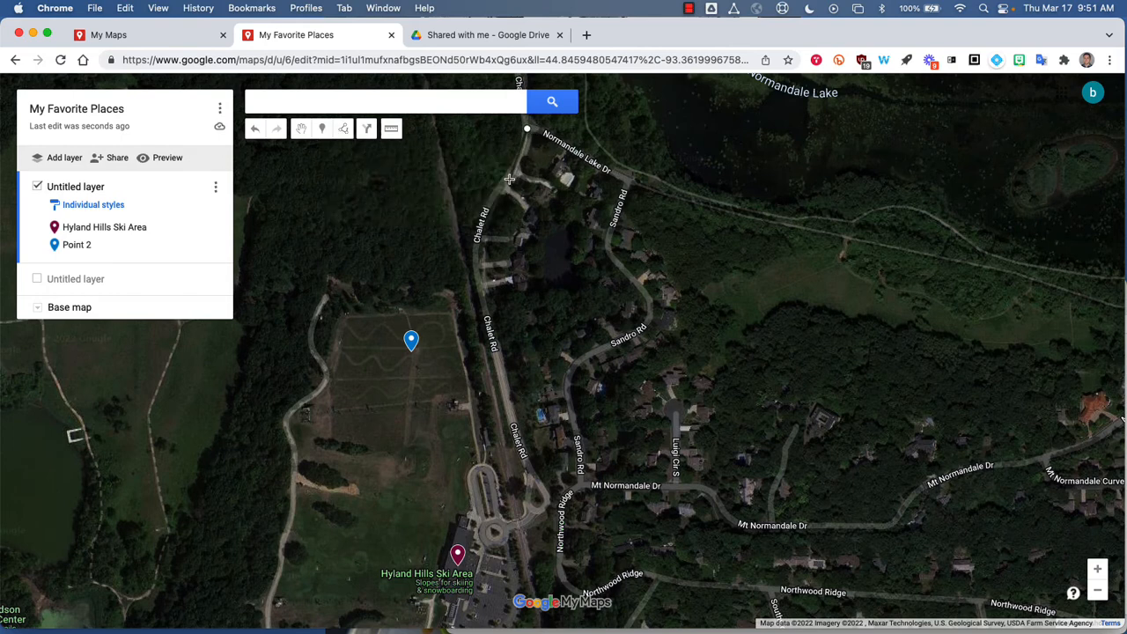
click(518, 167)
click(494, 204)
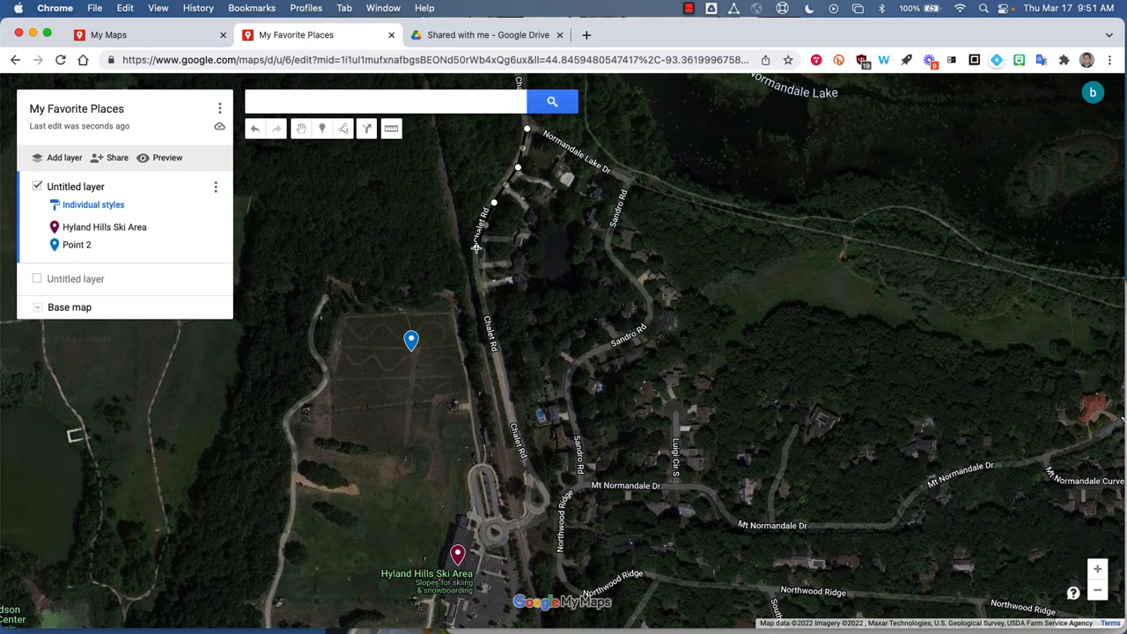
click(476, 247)
click(501, 370)
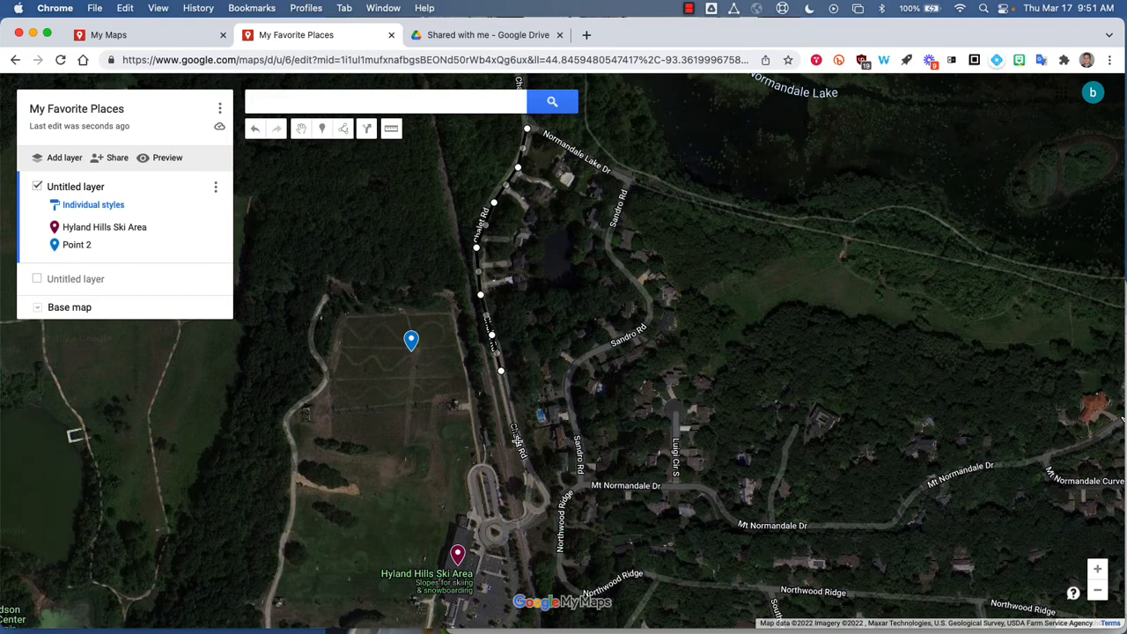
click(517, 440)
click(529, 472)
click(543, 489)
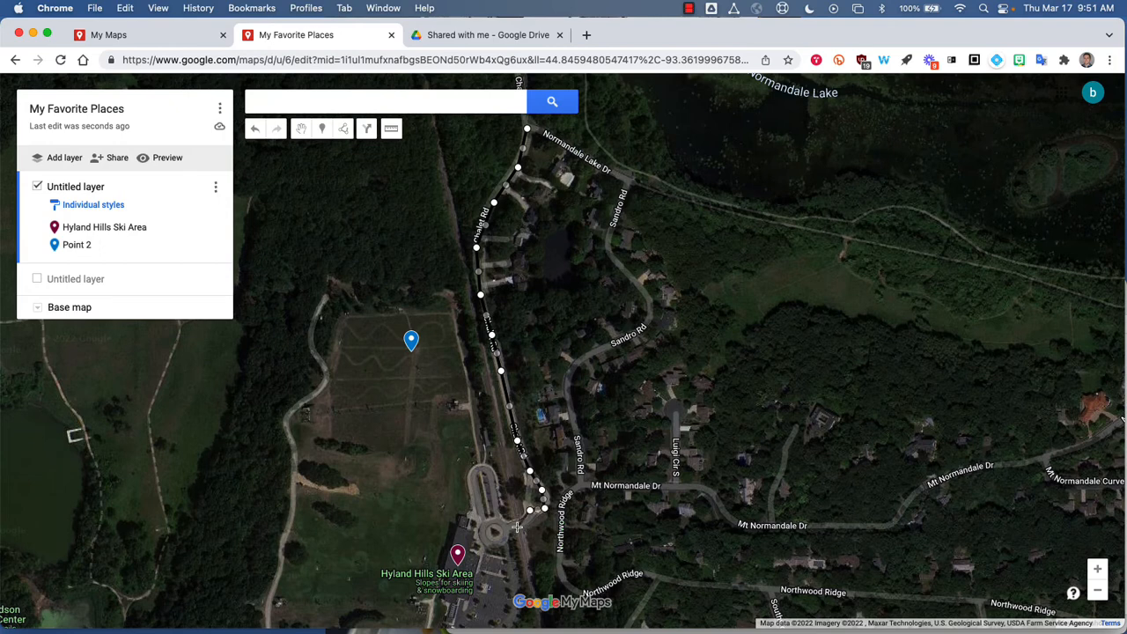
click(480, 530)
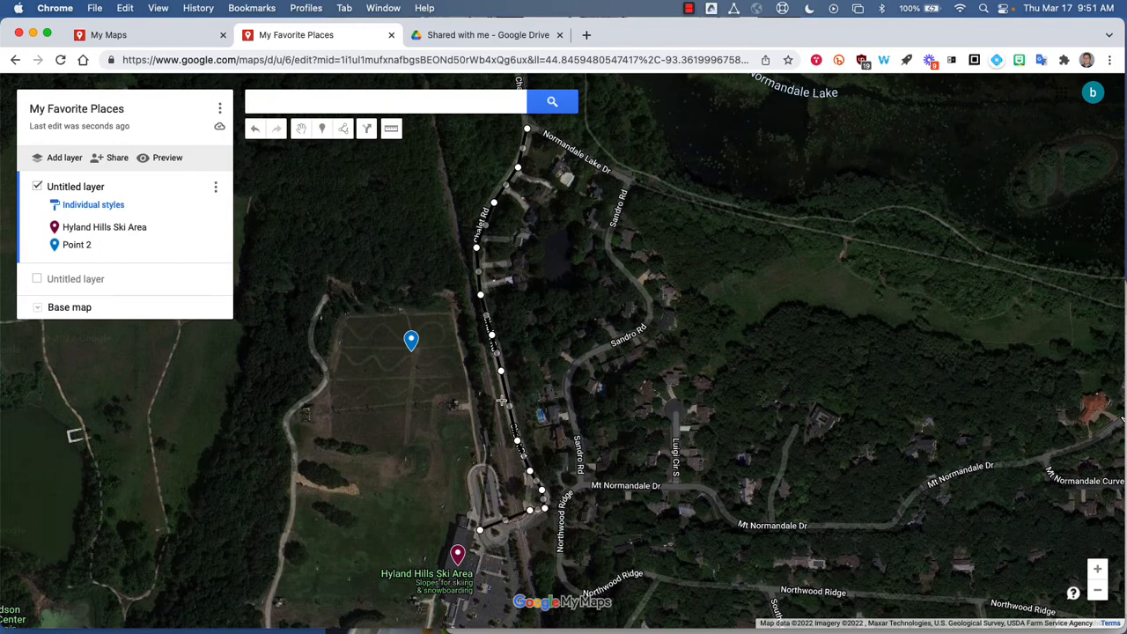
Add driving directions from the starting street address in Shakopee to the map's own Hyland Hills Ski Area marker.
click(367, 131)
click(368, 130)
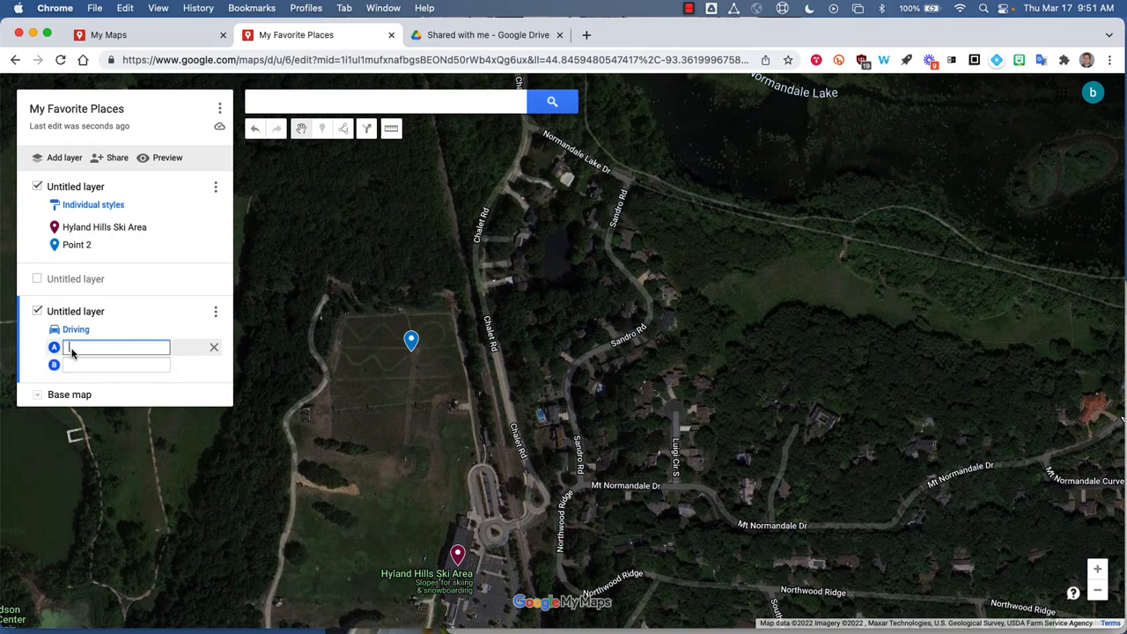
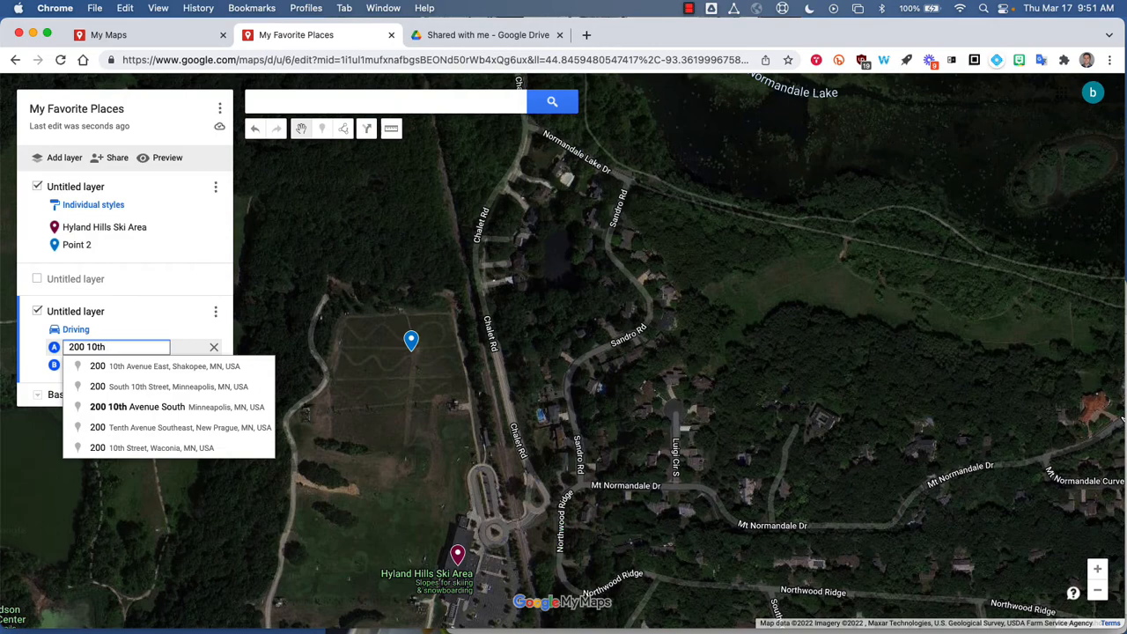
click(104, 367)
text(Hyland)
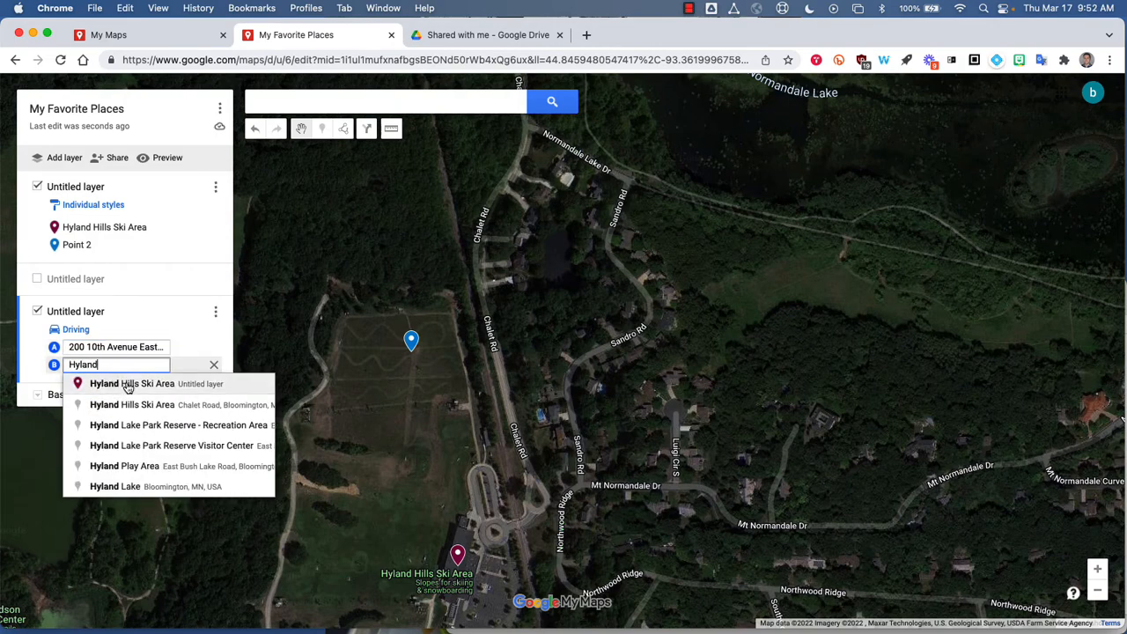
click(128, 385)
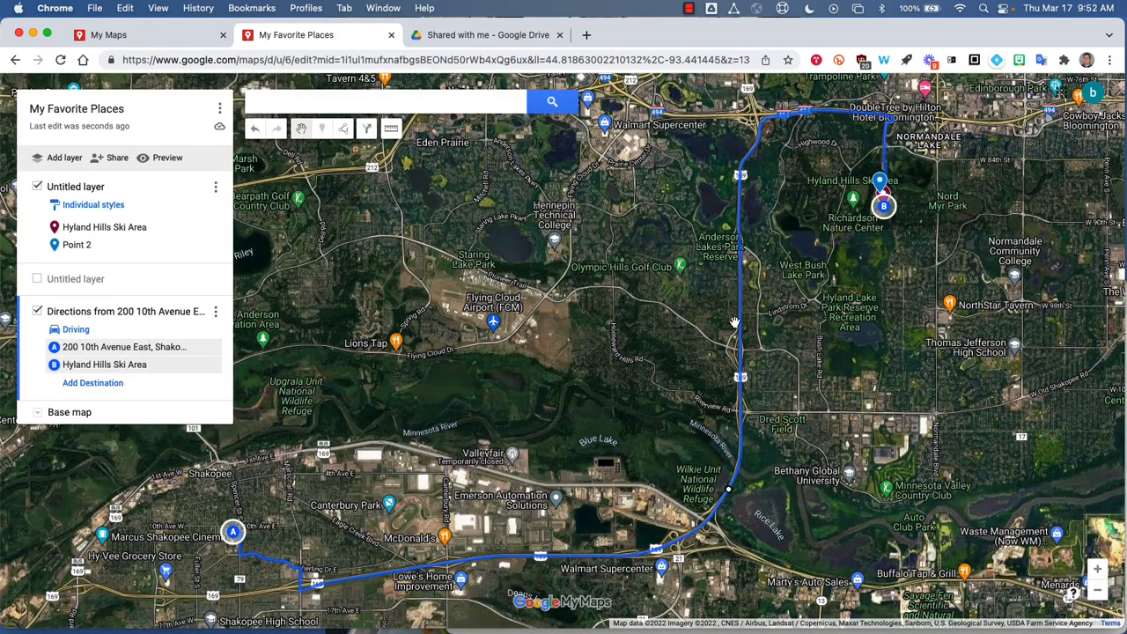
Measure the perimeter and area of the four-sided field around the Point 2 marker, west of Chalet Rd.
scroll(831, 223, up, 2)
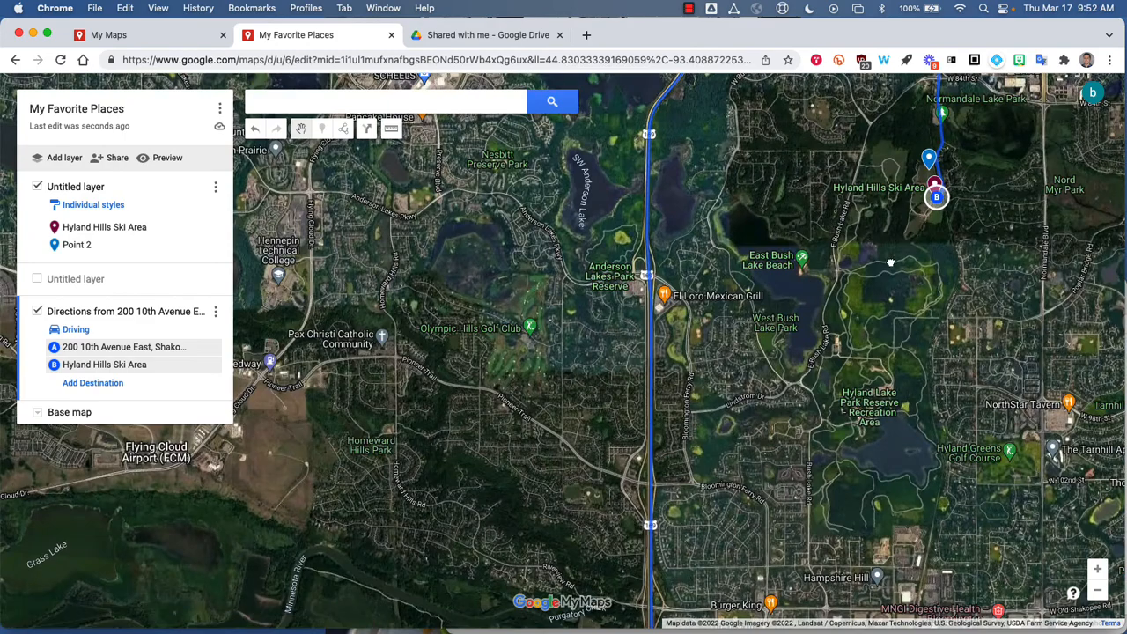
drag(882, 233, 602, 379)
scroll(601, 379, up, 2)
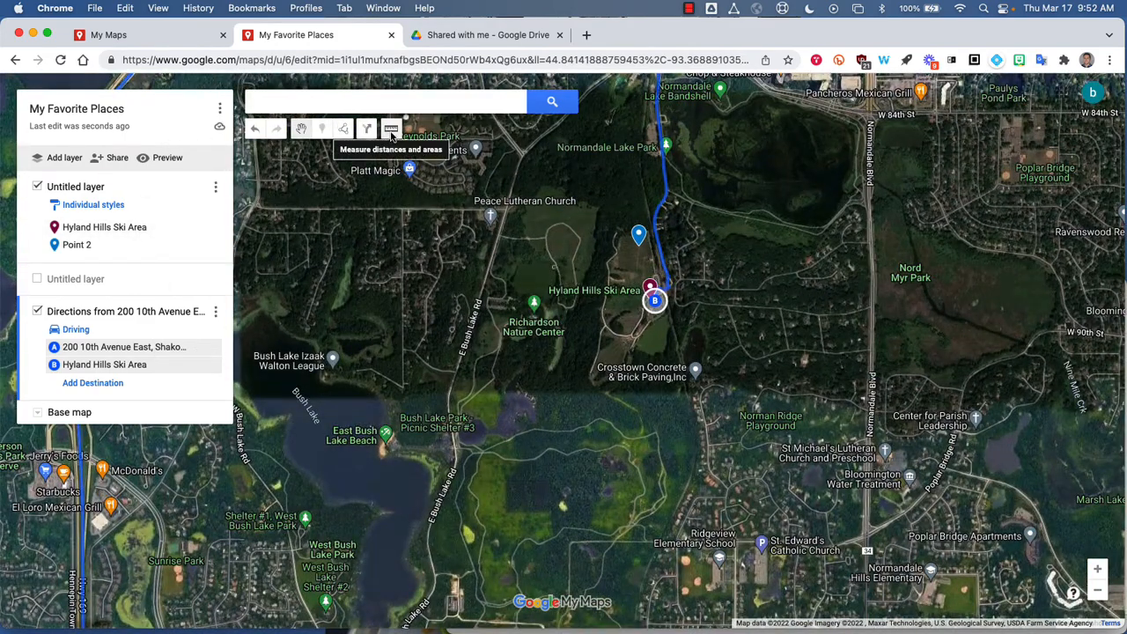
scroll(584, 341, up, 2)
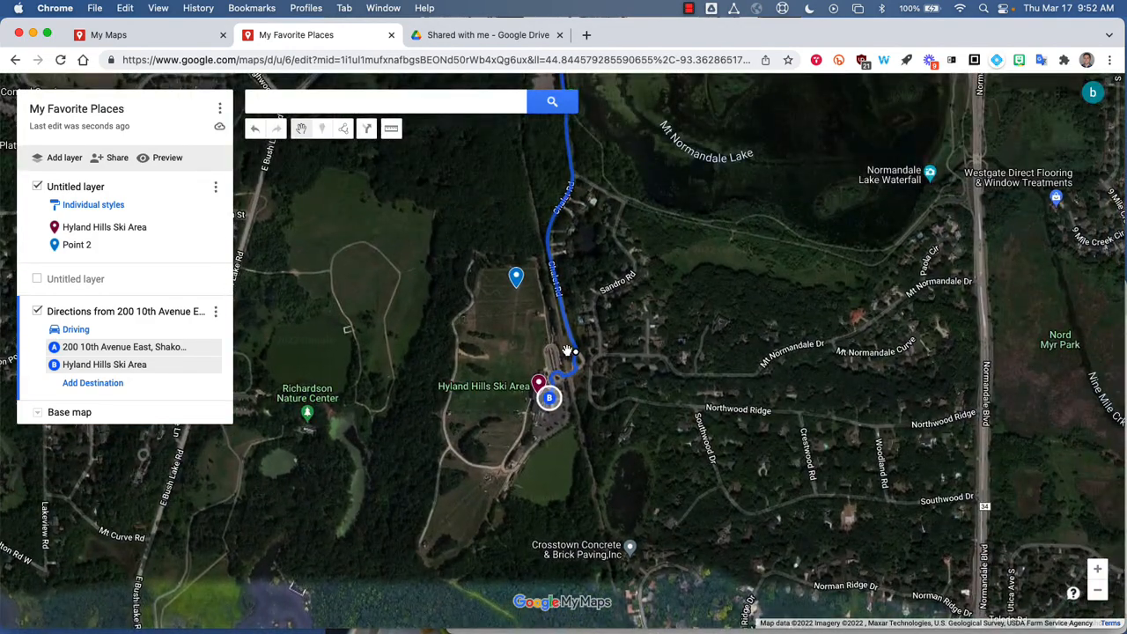
scroll(557, 335, up, 3)
drag(392, 320, 496, 427)
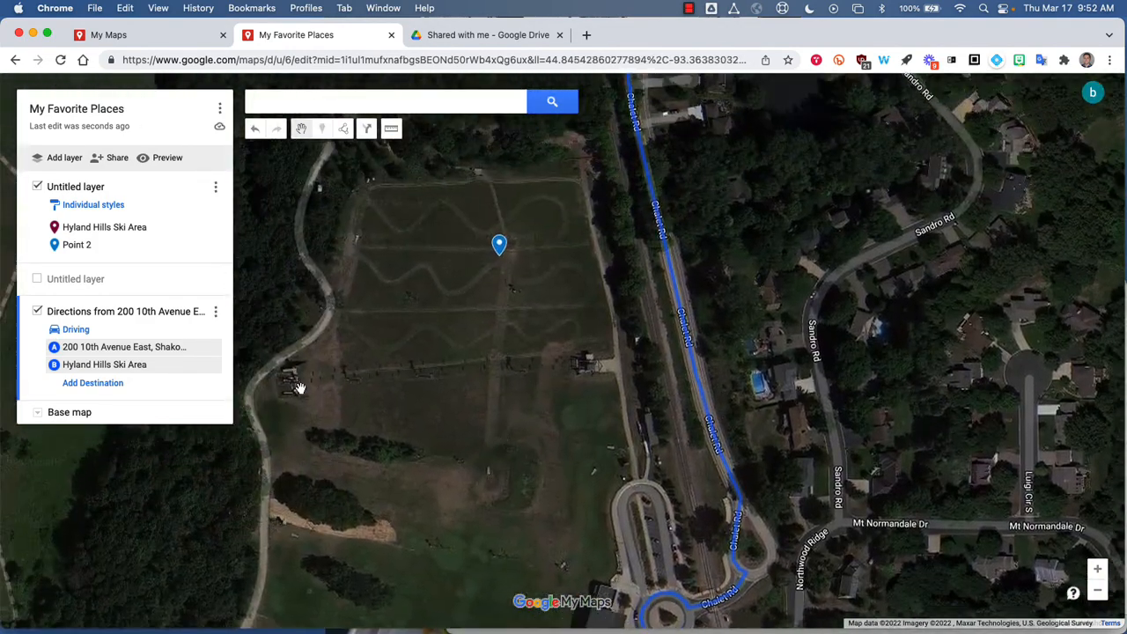
drag(506, 350, 598, 348)
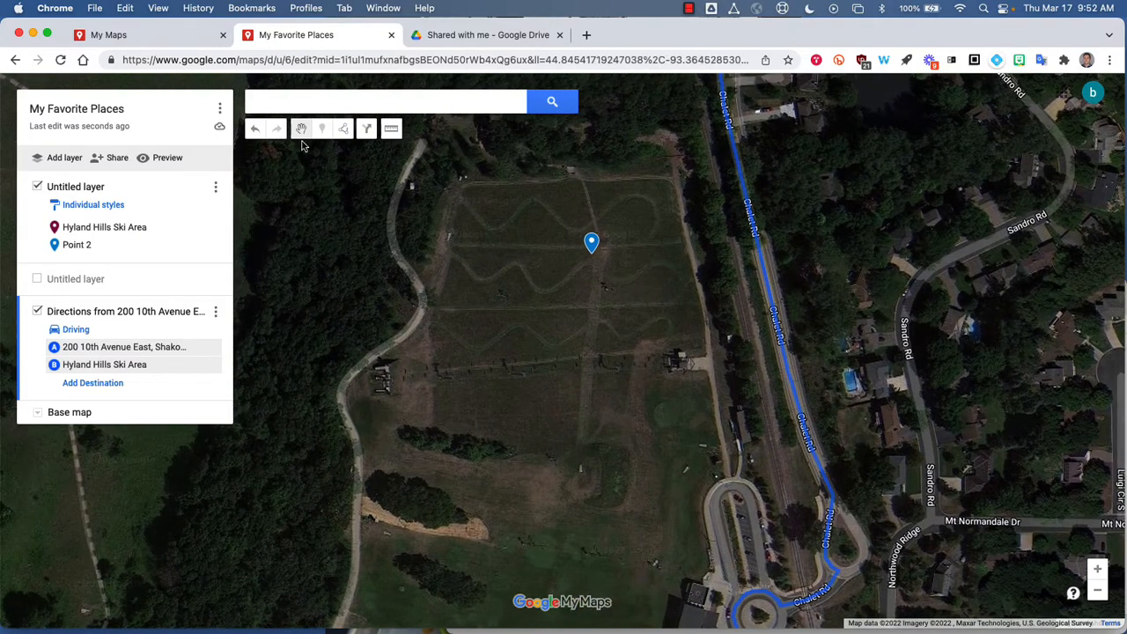
click(391, 134)
click(380, 395)
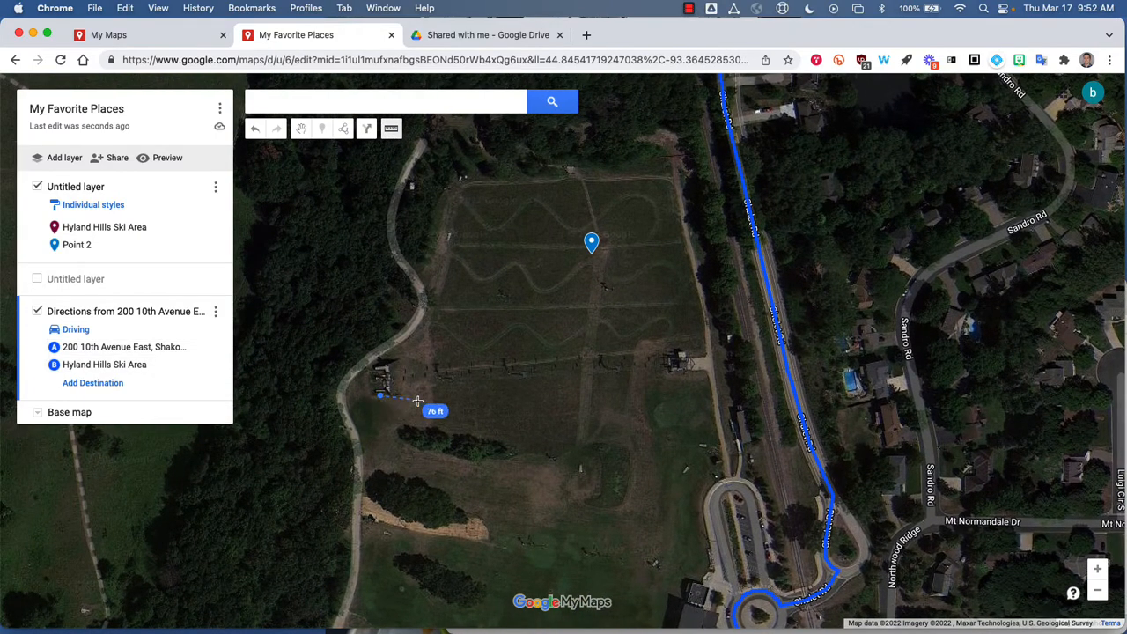
click(681, 374)
click(669, 180)
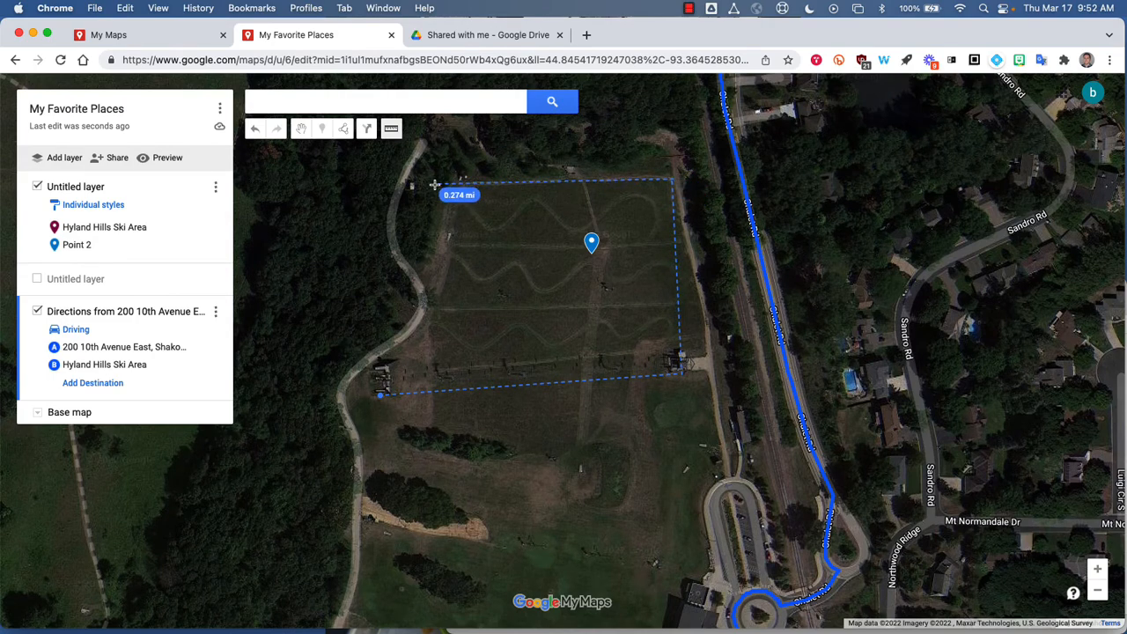
click(445, 186)
click(379, 394)
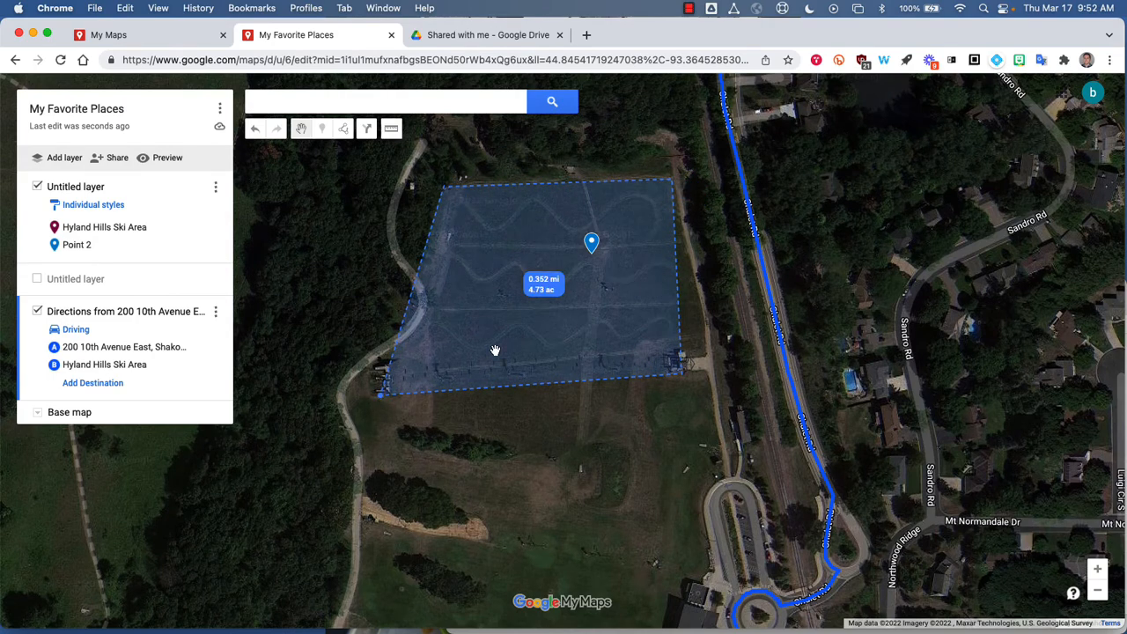